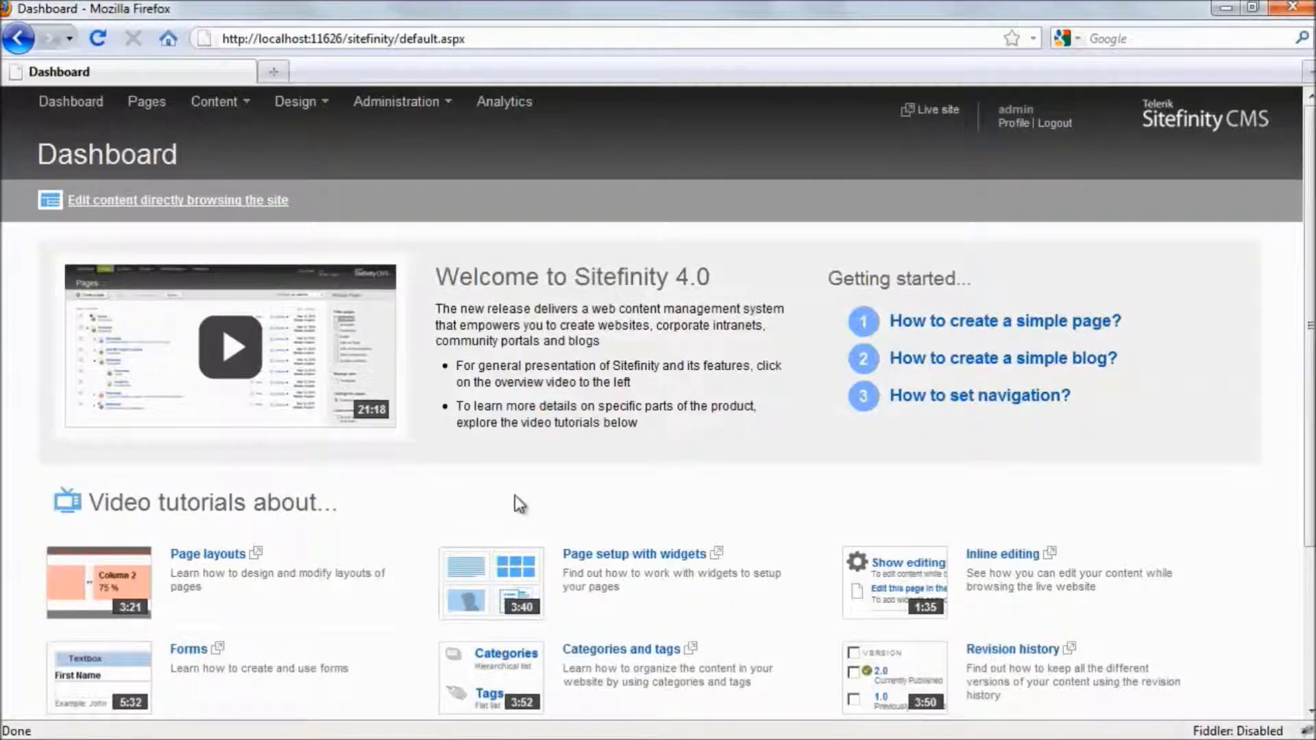
Step: Open the site's page list, expand the Events page, and compare the page order with the live site's navigation
left_click(143, 110)
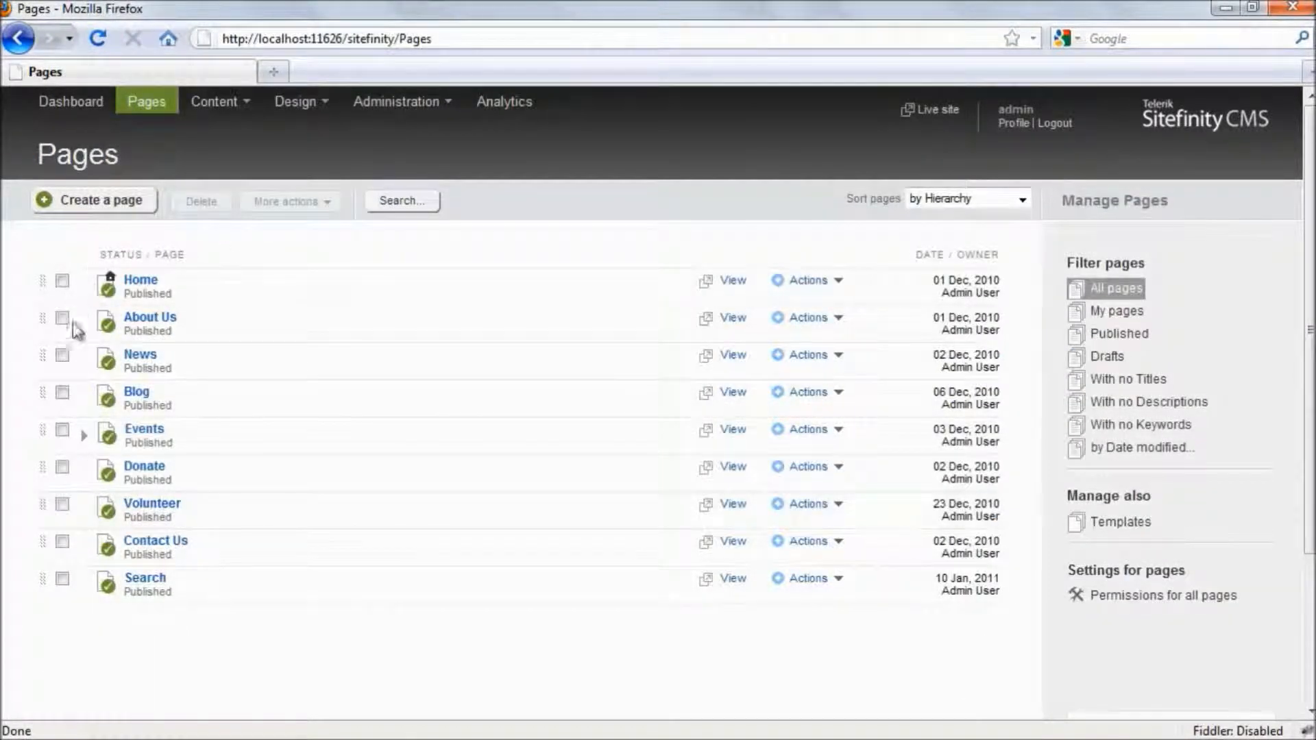
left_click(87, 435)
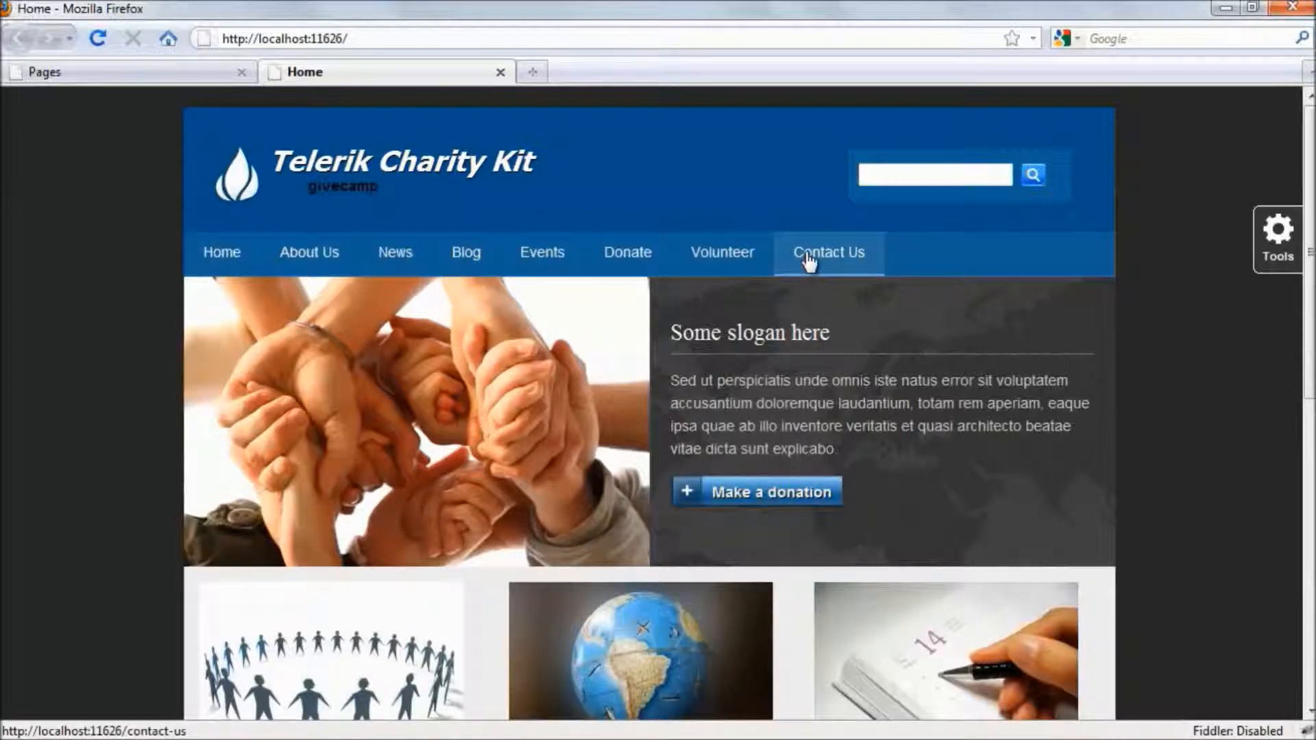
left_click(207, 74)
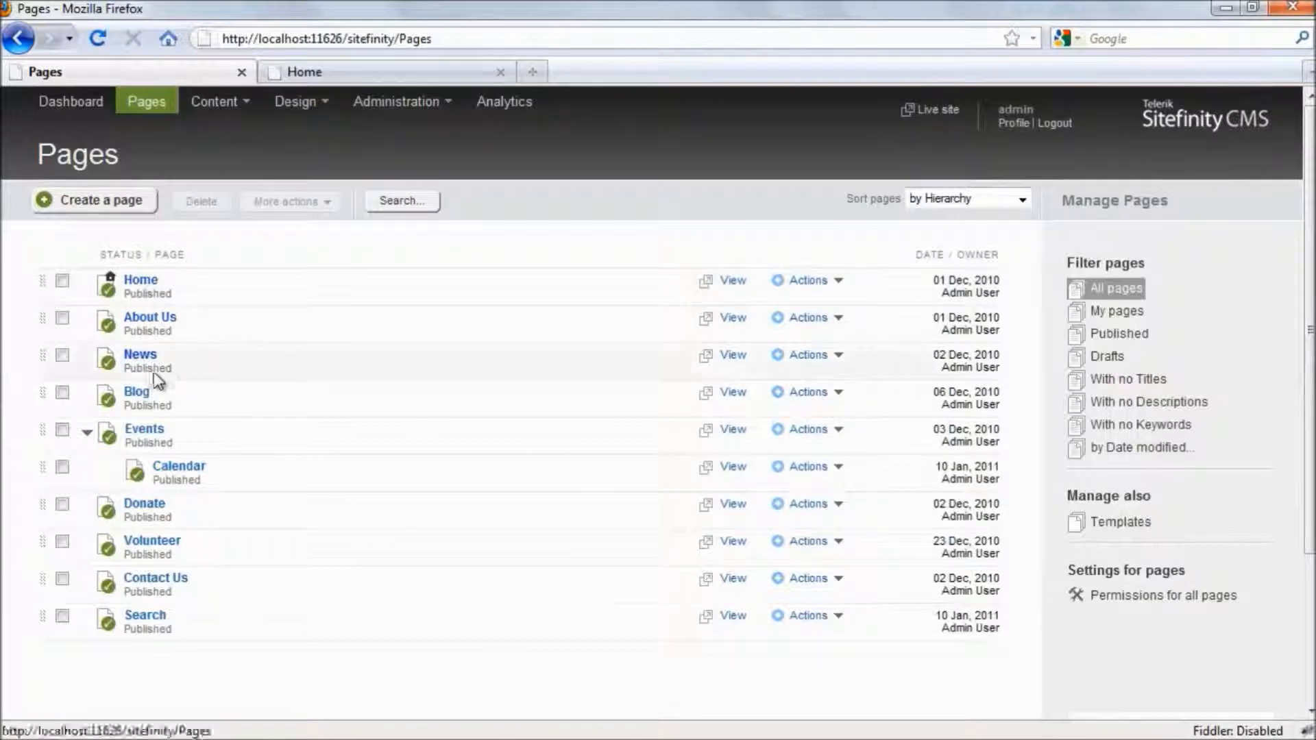
left_click(344, 77)
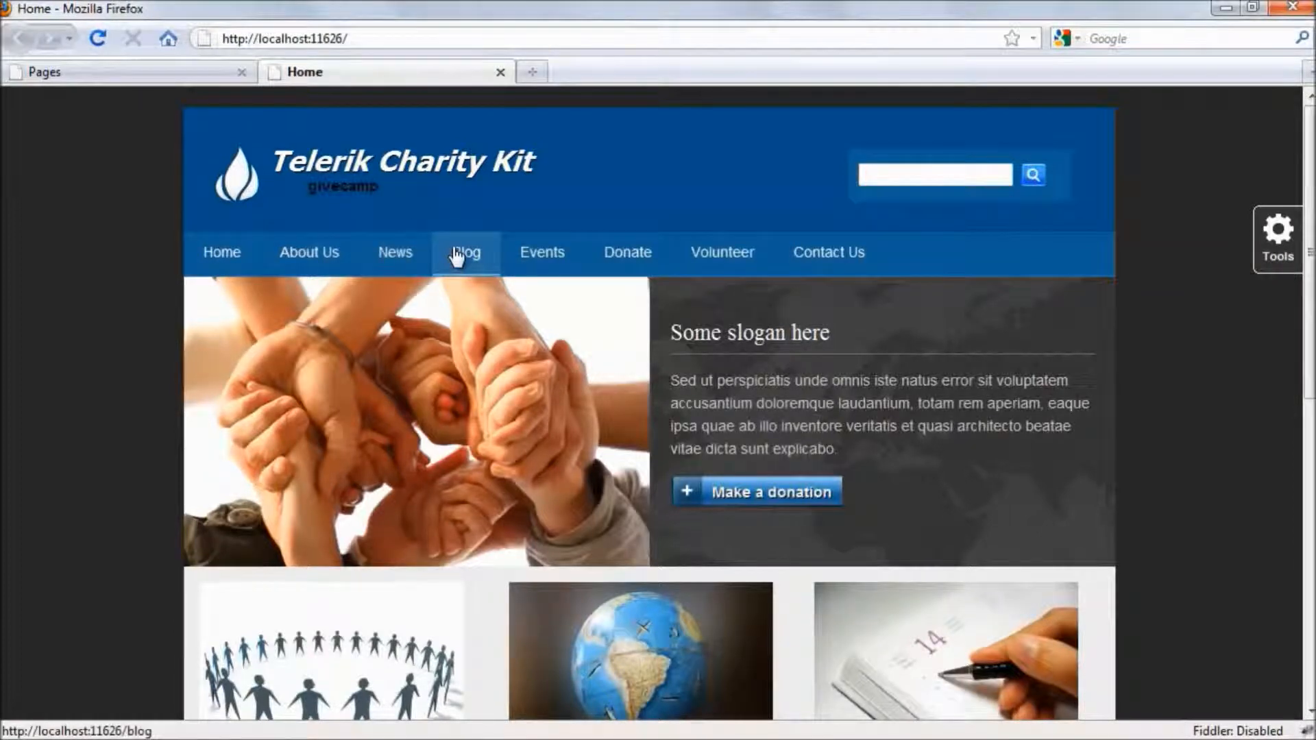
left_click(192, 68)
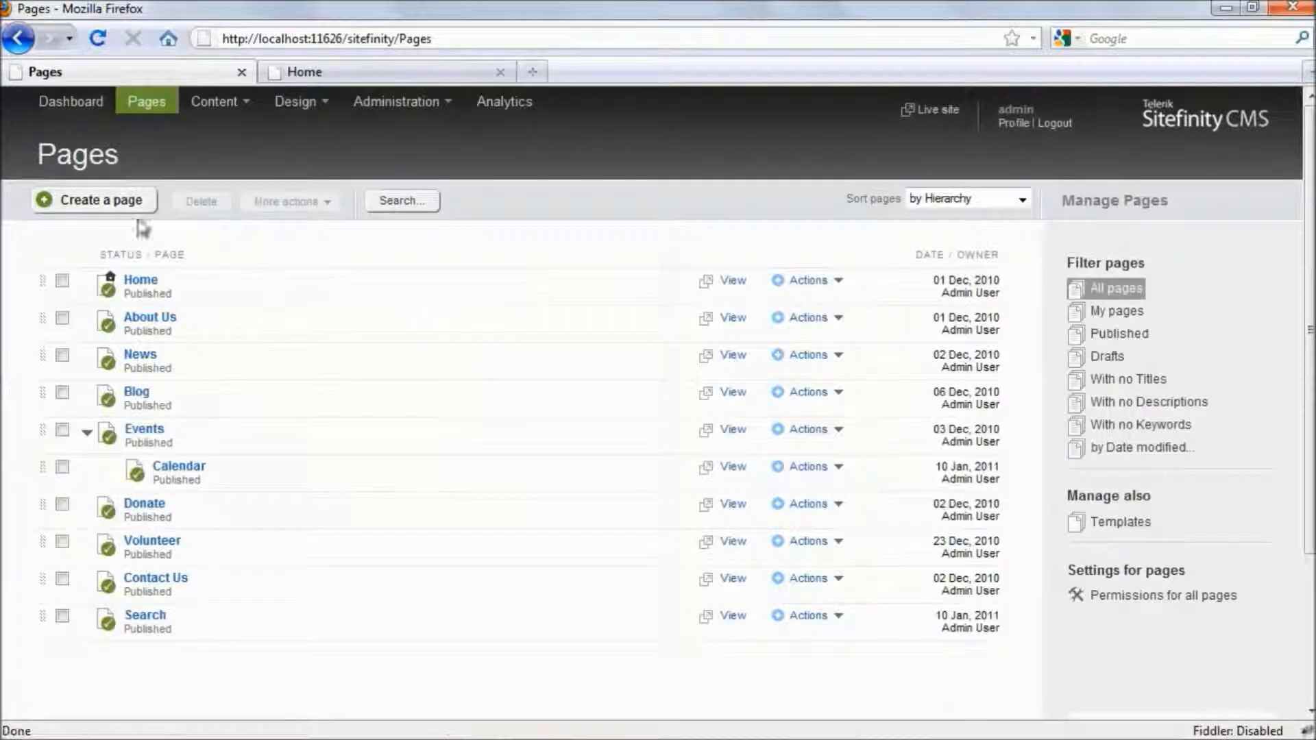
left_click(370, 74)
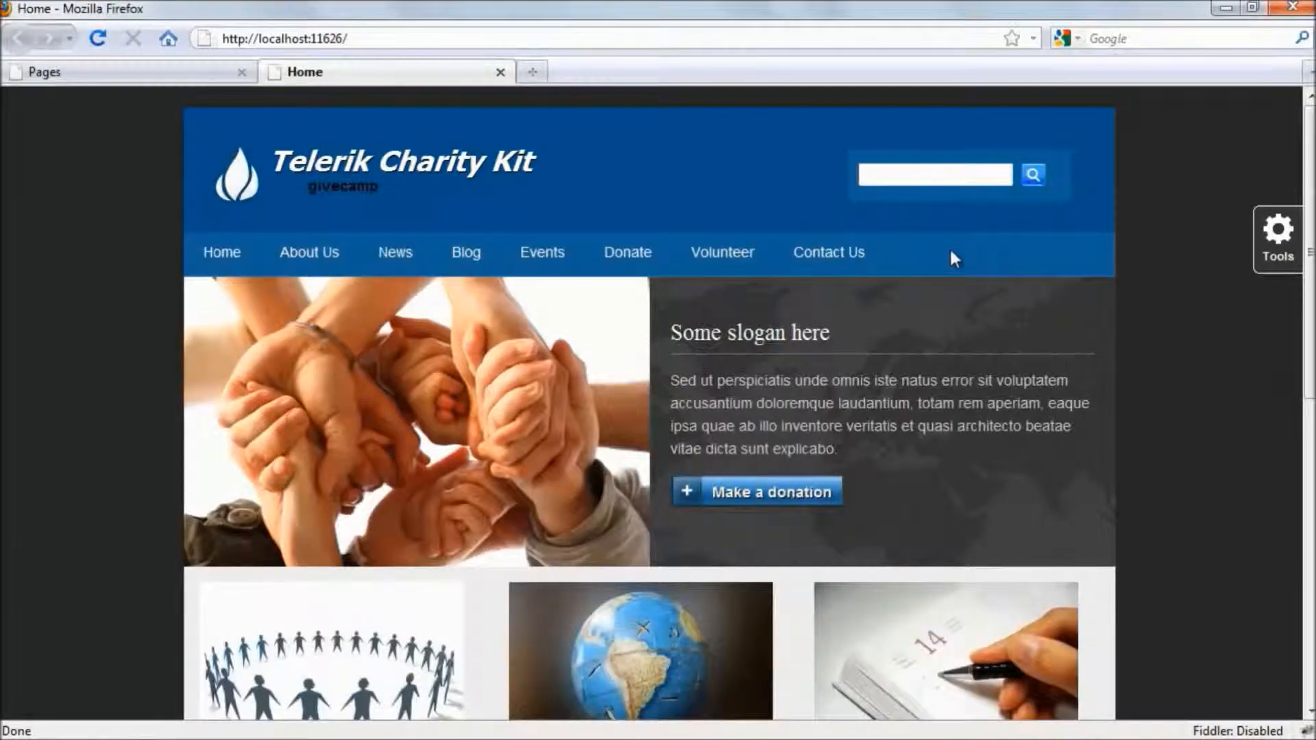
Step: Move the Events page directly below Home in the page list and reload the live site to check its navigation
left_click(160, 71)
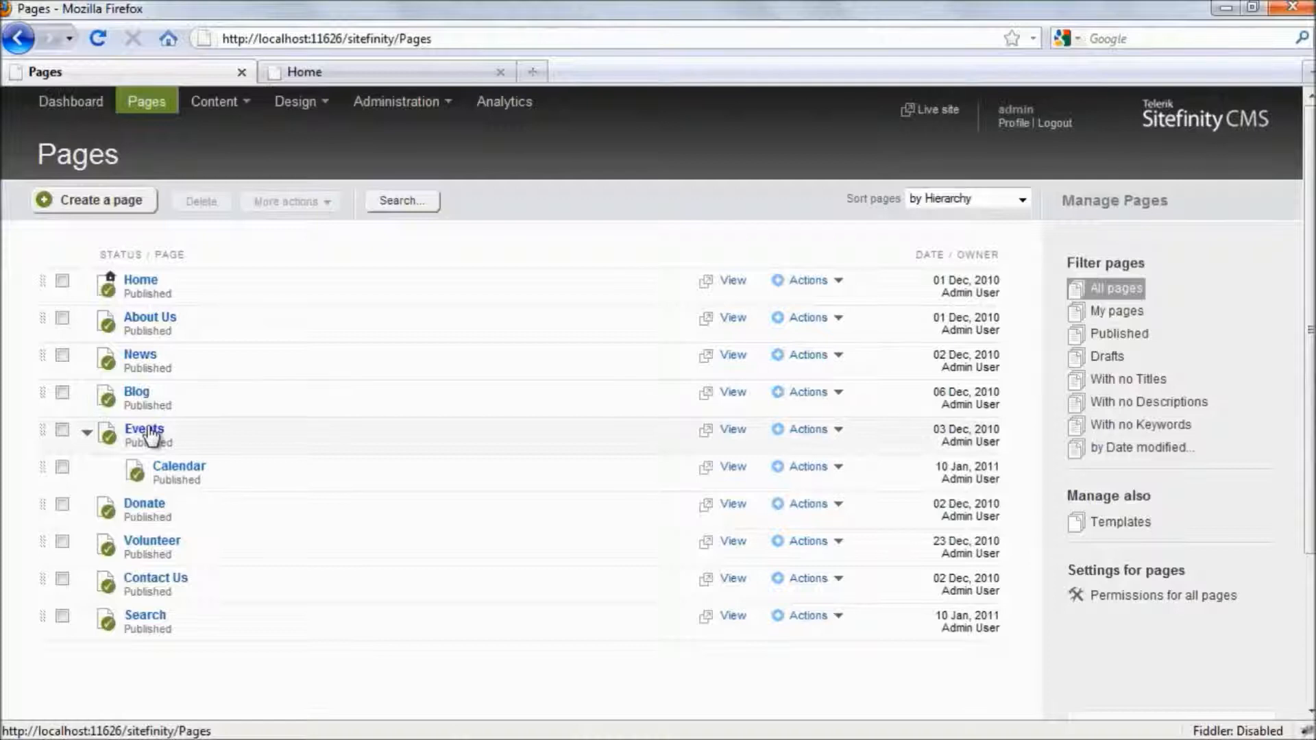
left_click_drag(150, 434, 175, 306)
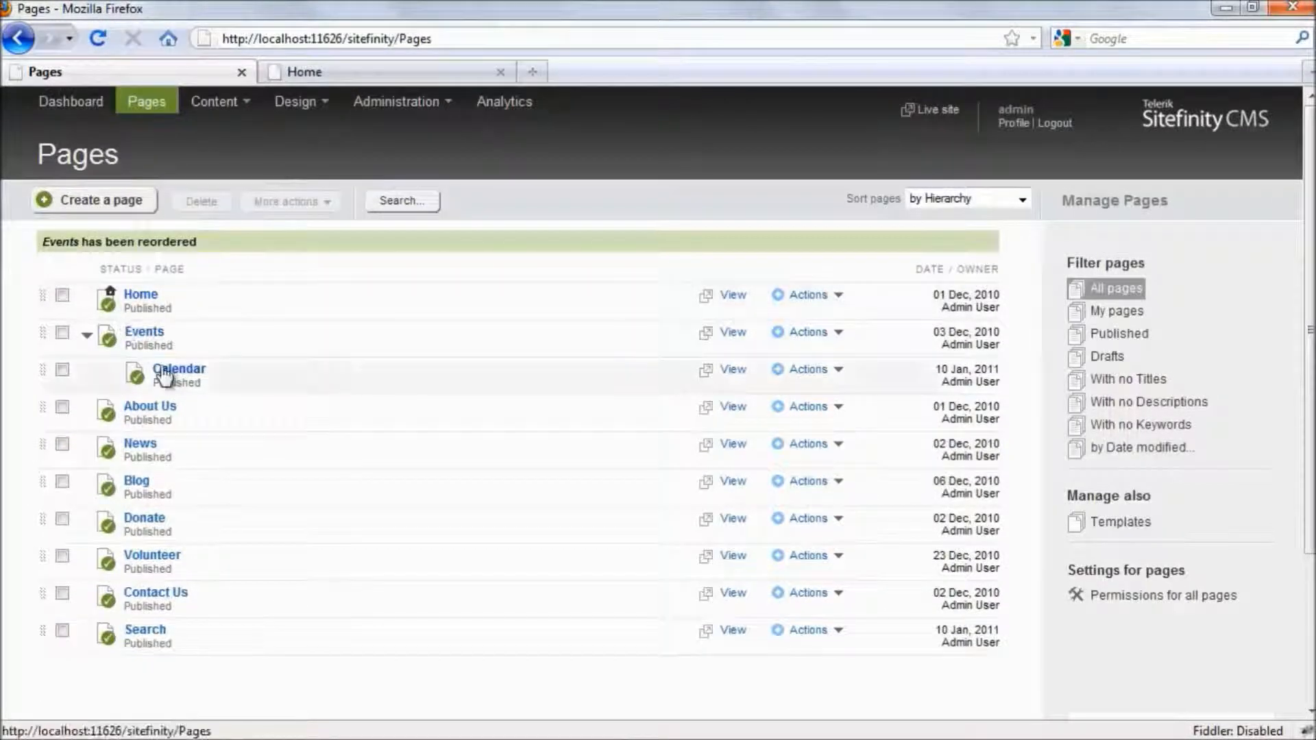
left_click(323, 69)
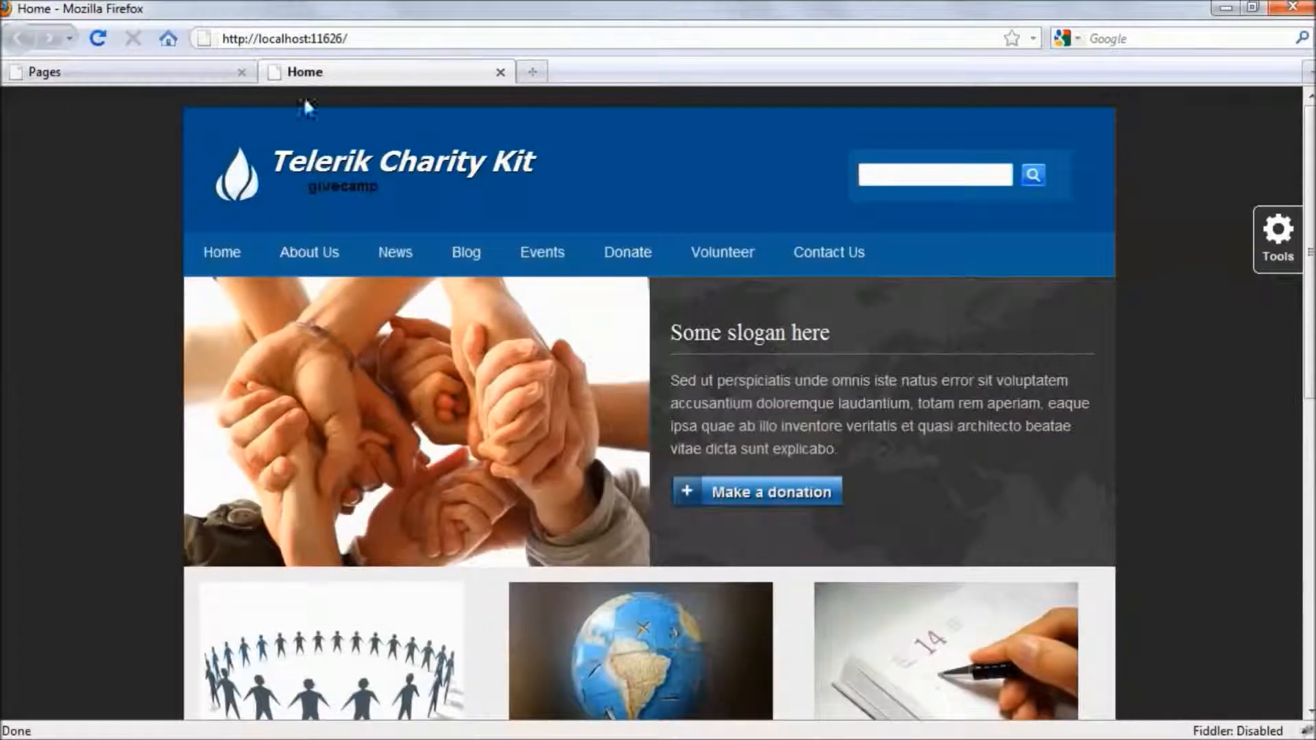
left_click(98, 39)
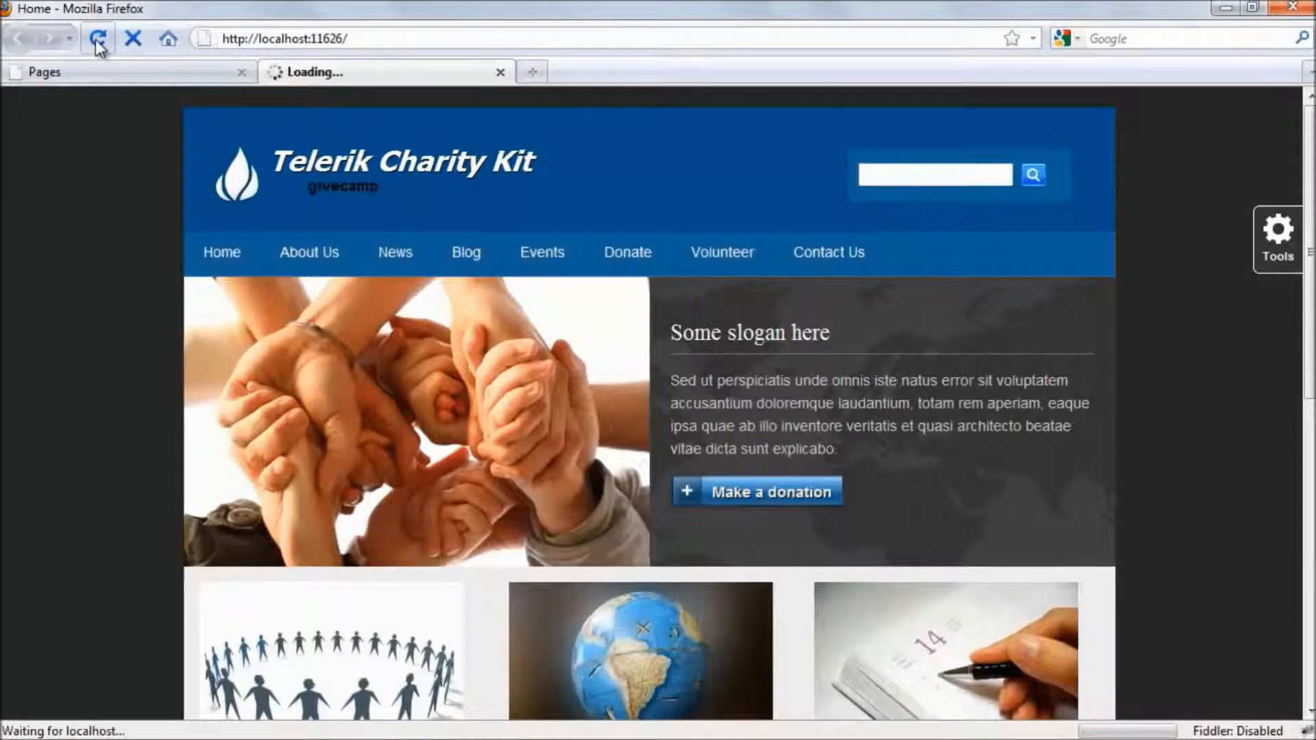
mouse_move(292, 261)
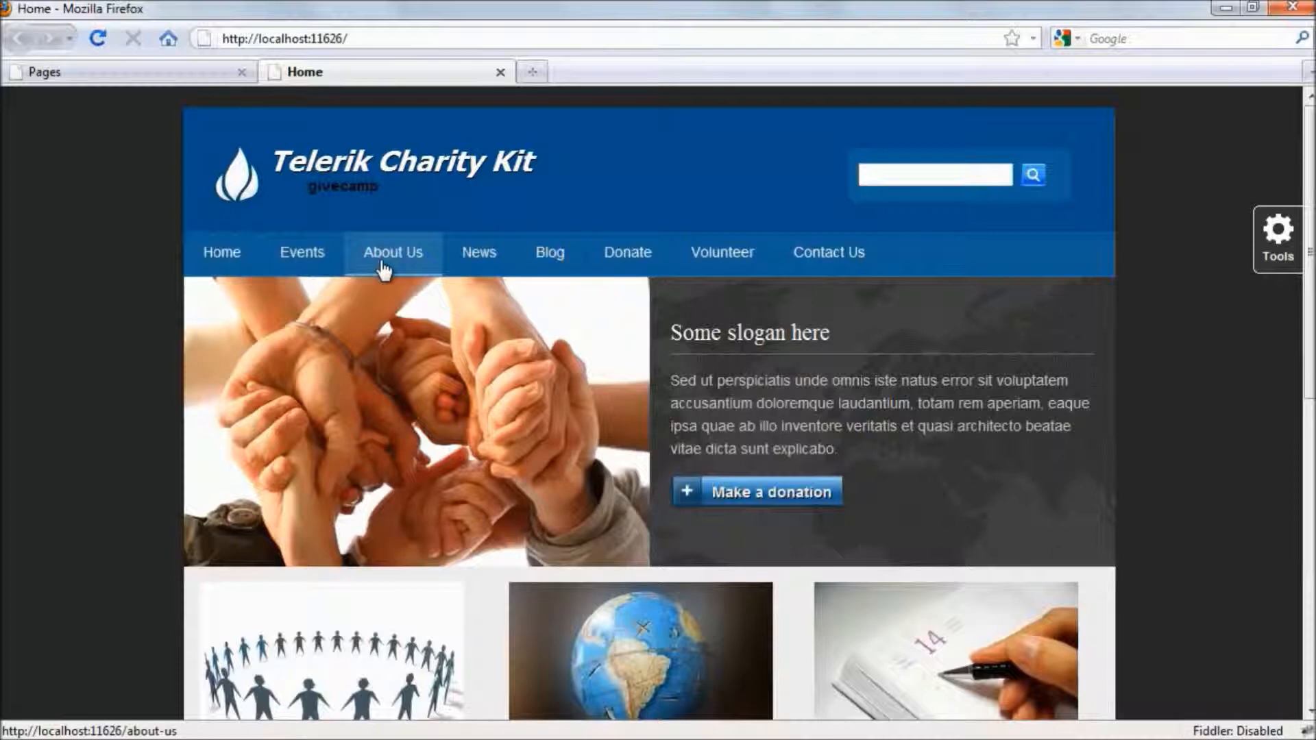
Step: Start creating a new top-level page and name it Services
left_click(139, 71)
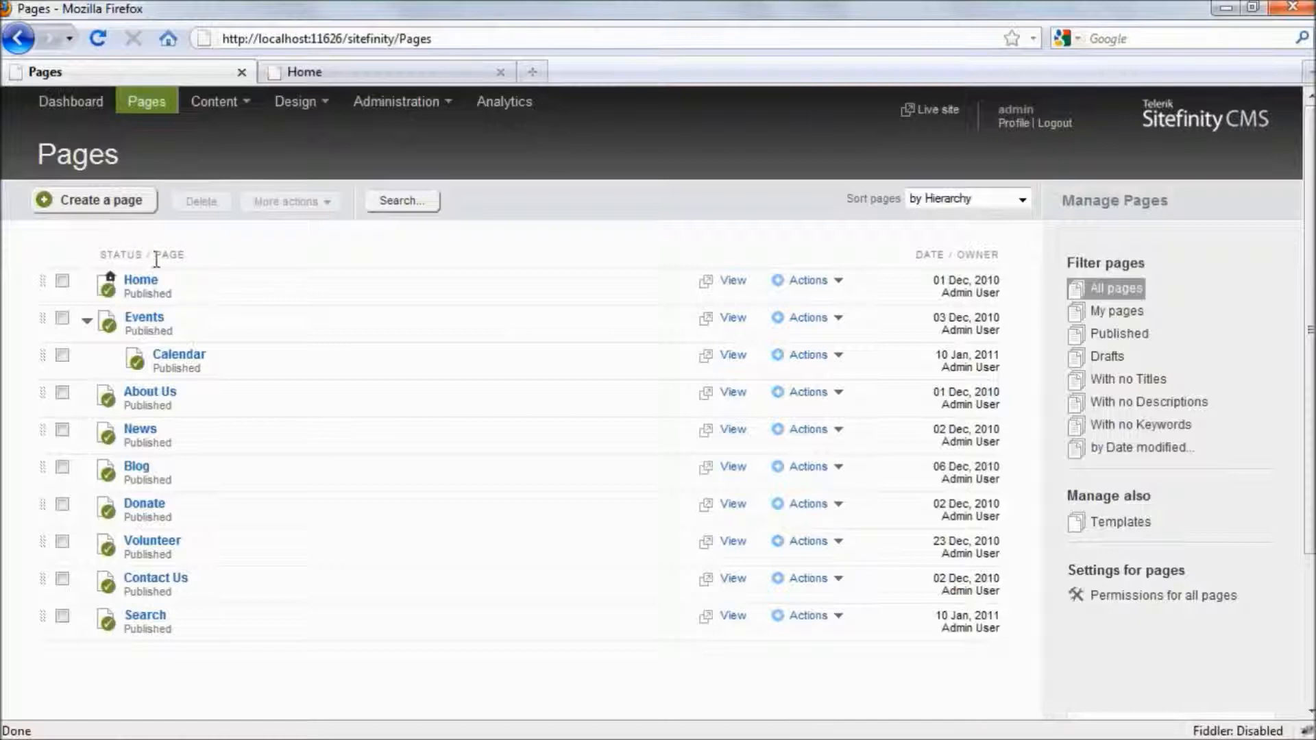
left_click(108, 208)
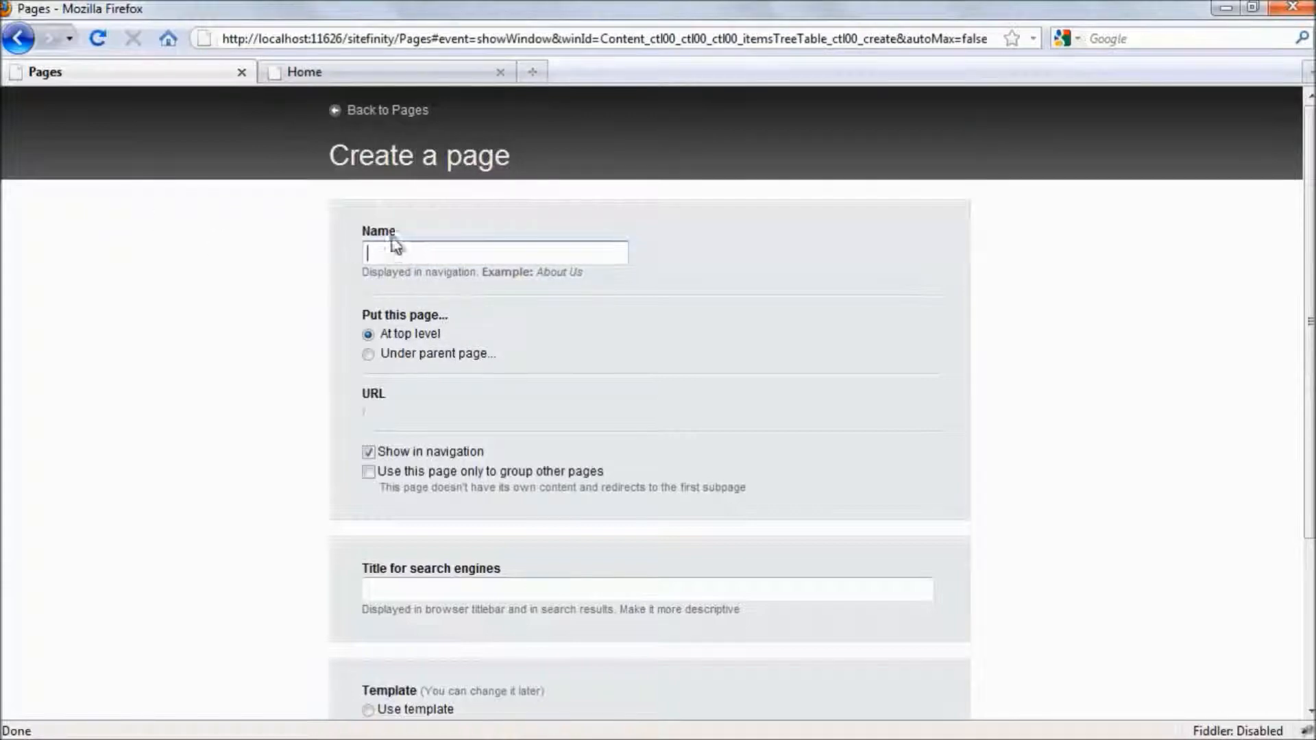
left_click(397, 72)
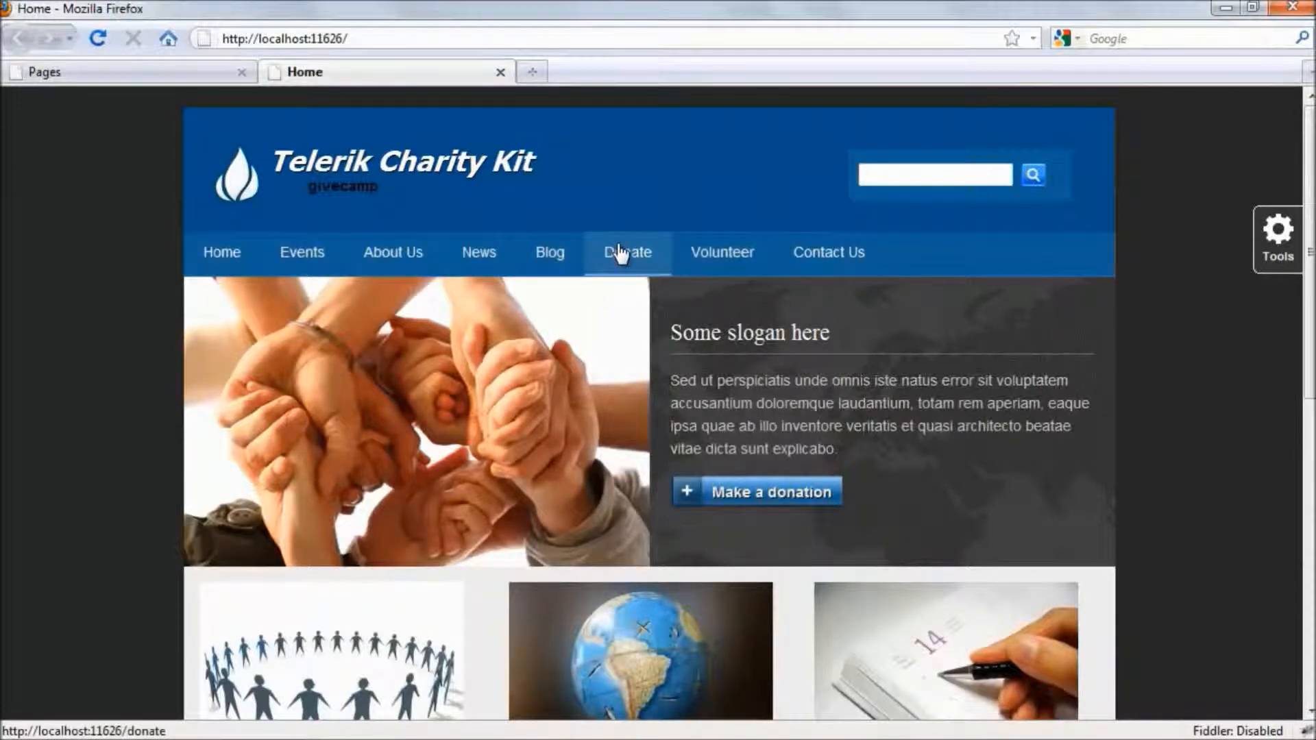
left_click(169, 71)
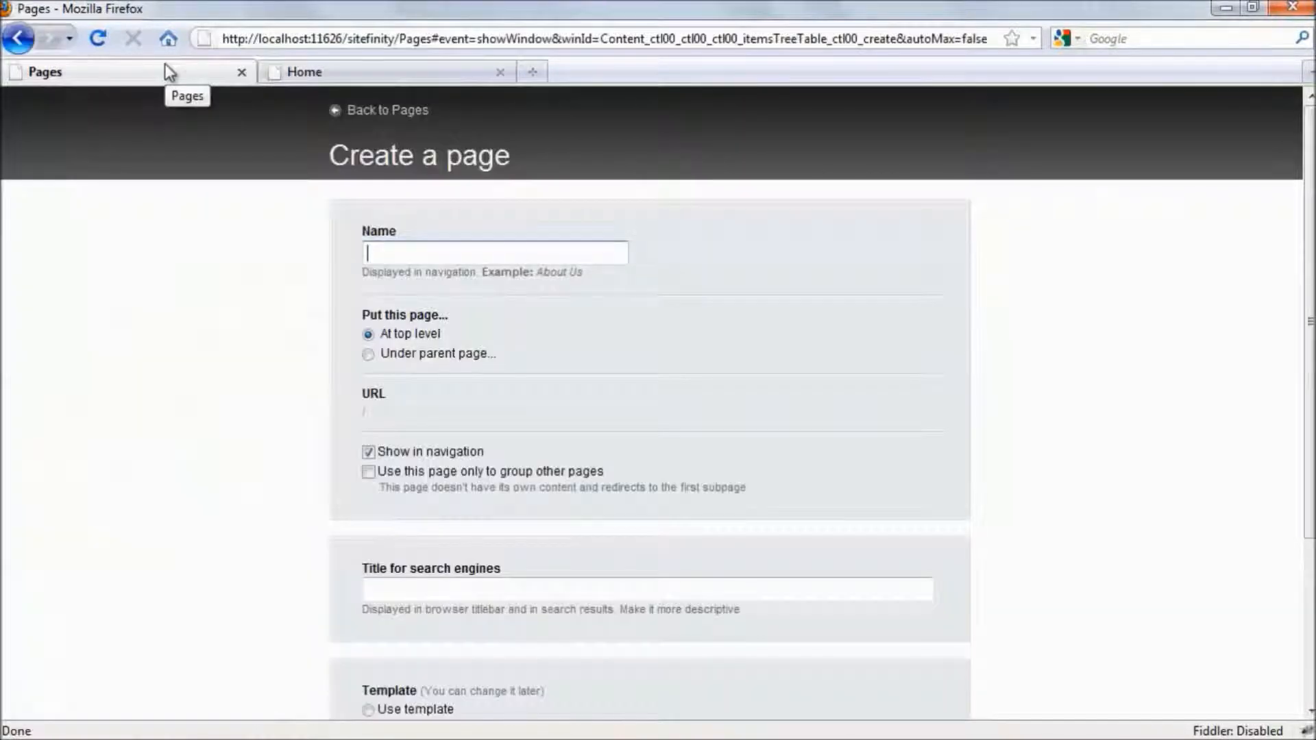
type("Services")
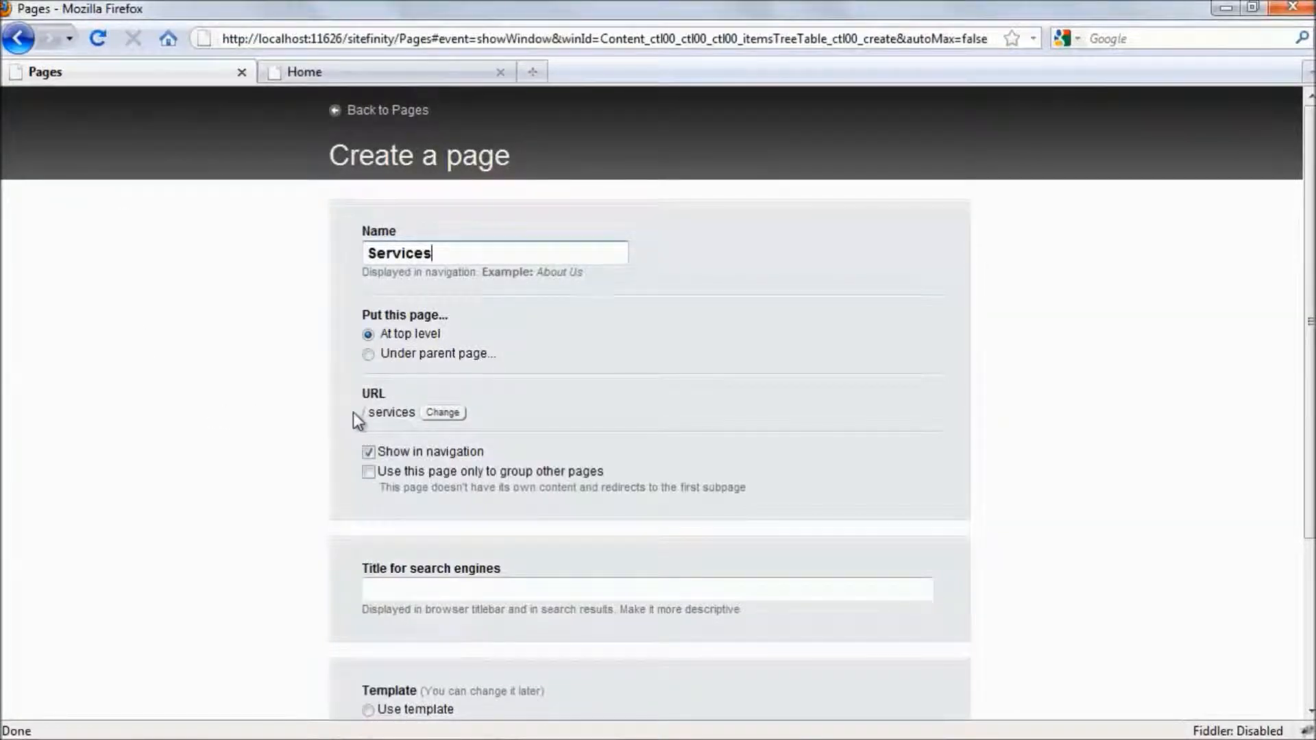
key("BackSpace")
type("s")
Step: Examine the address of the live site's Events page and the editable URL of the new Services page
left_click(319, 73)
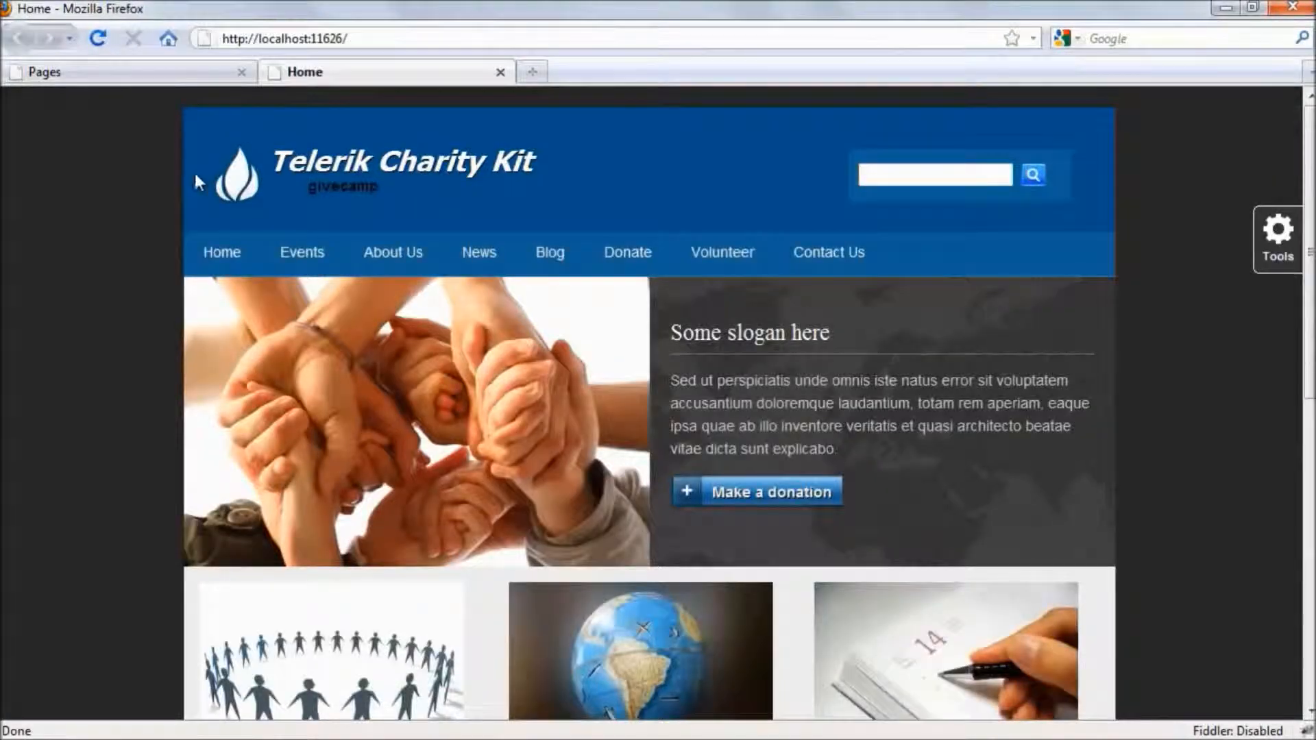
left_click(282, 257)
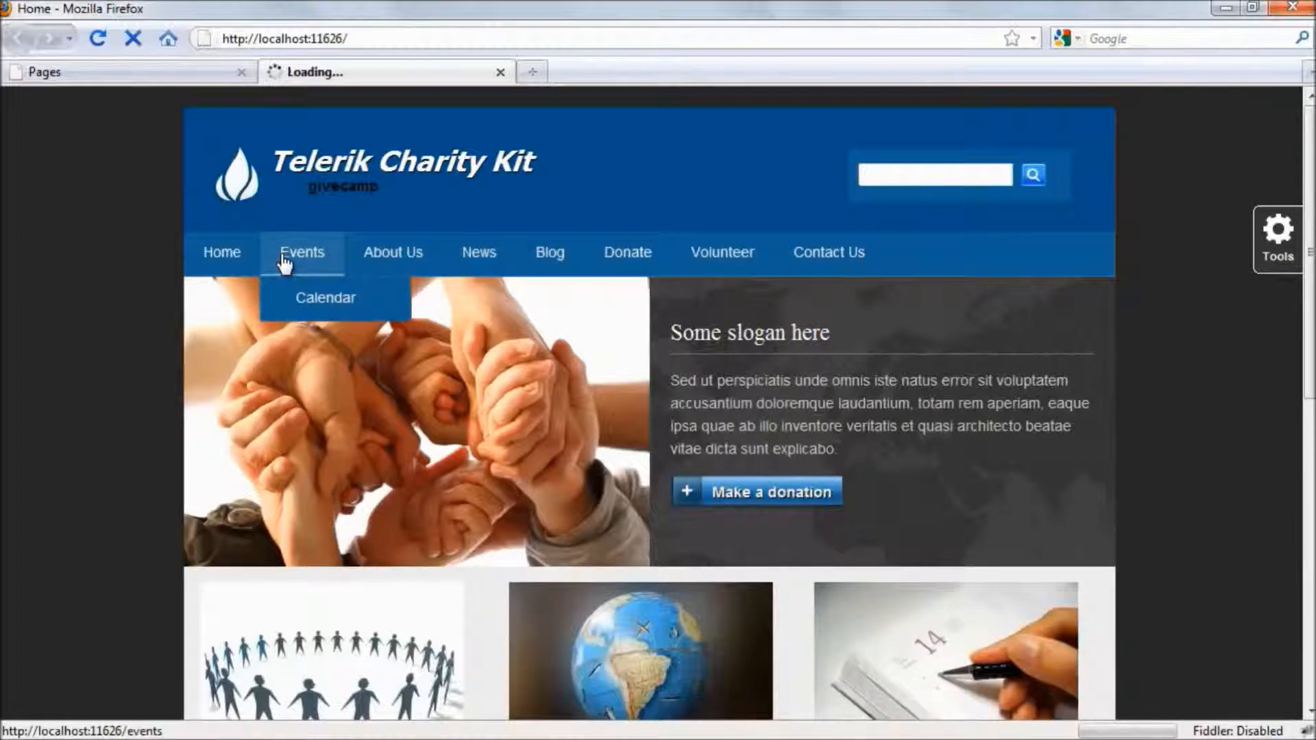
left_click(407, 39)
left_click_drag(407, 39, 351, 41)
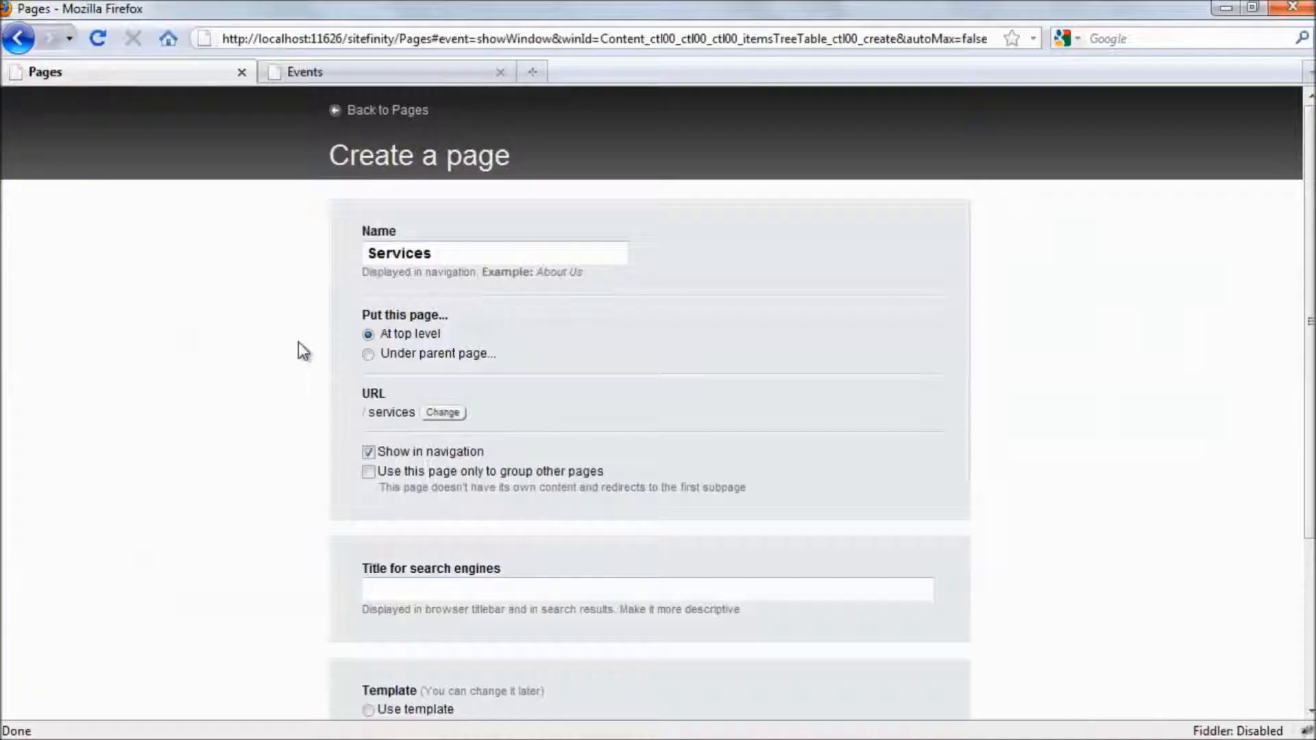
left_click(443, 412)
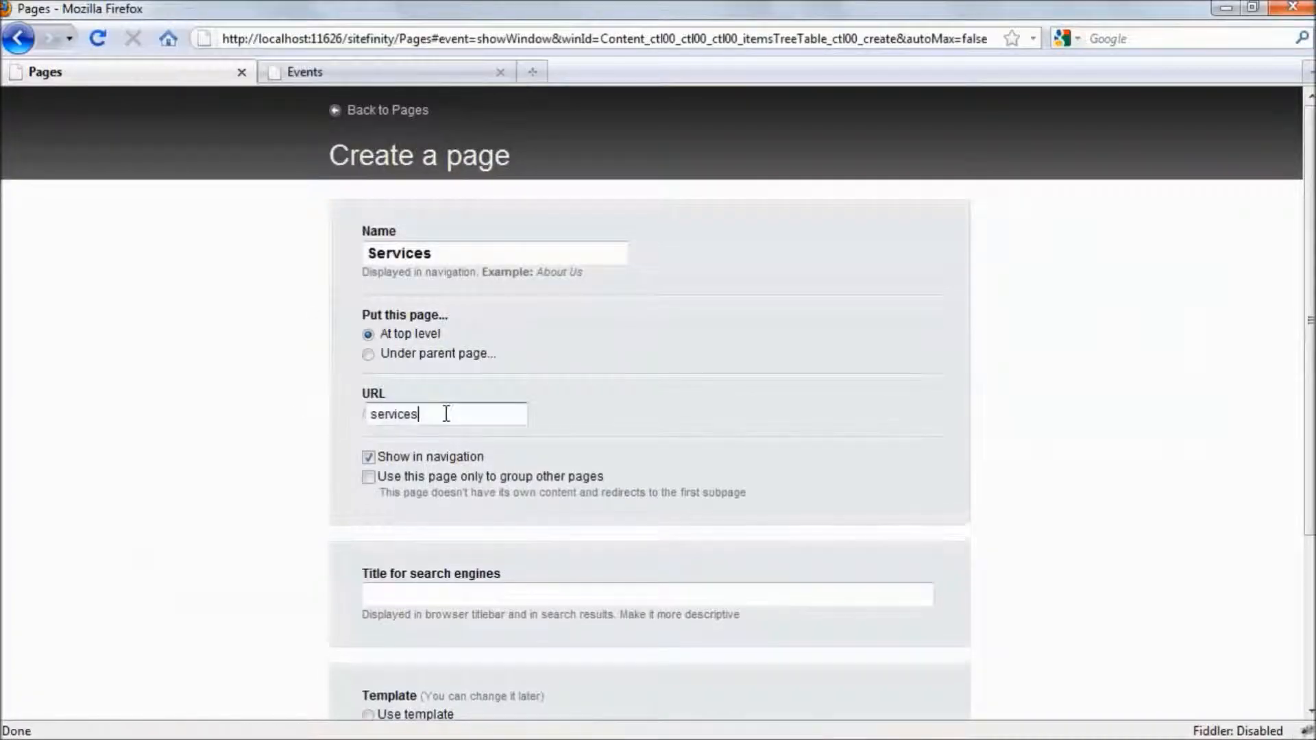
left_click(473, 383)
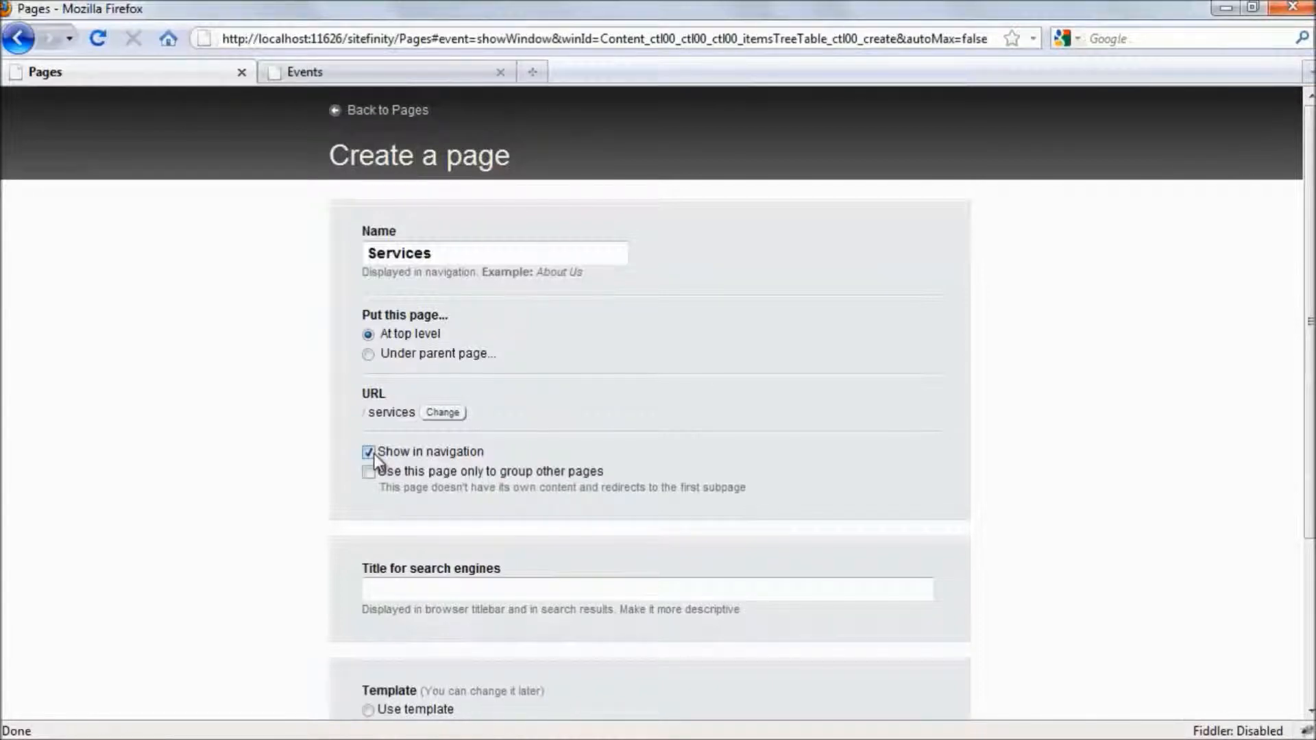
Step: Check the live site's navigation, turn off Show in navigation for the Services page, and turn it back on
left_click(432, 82)
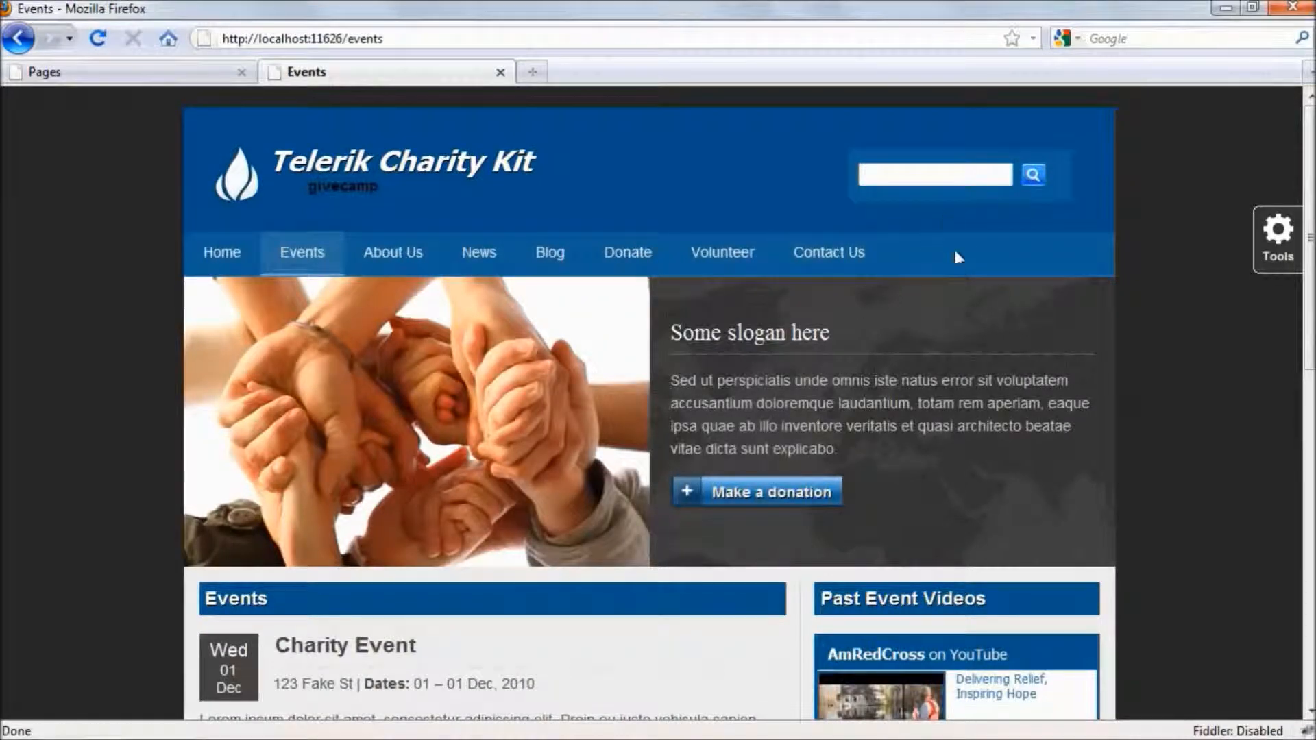
left_click(167, 73)
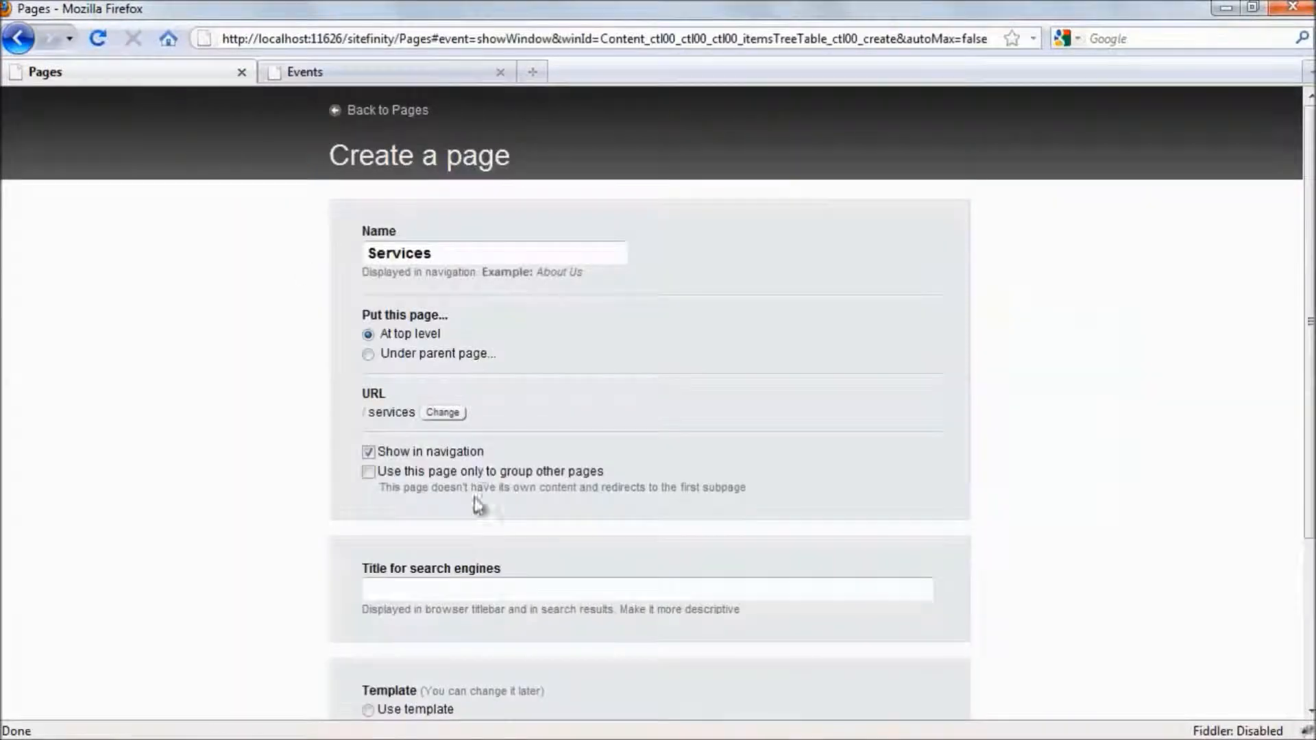
left_click(370, 452)
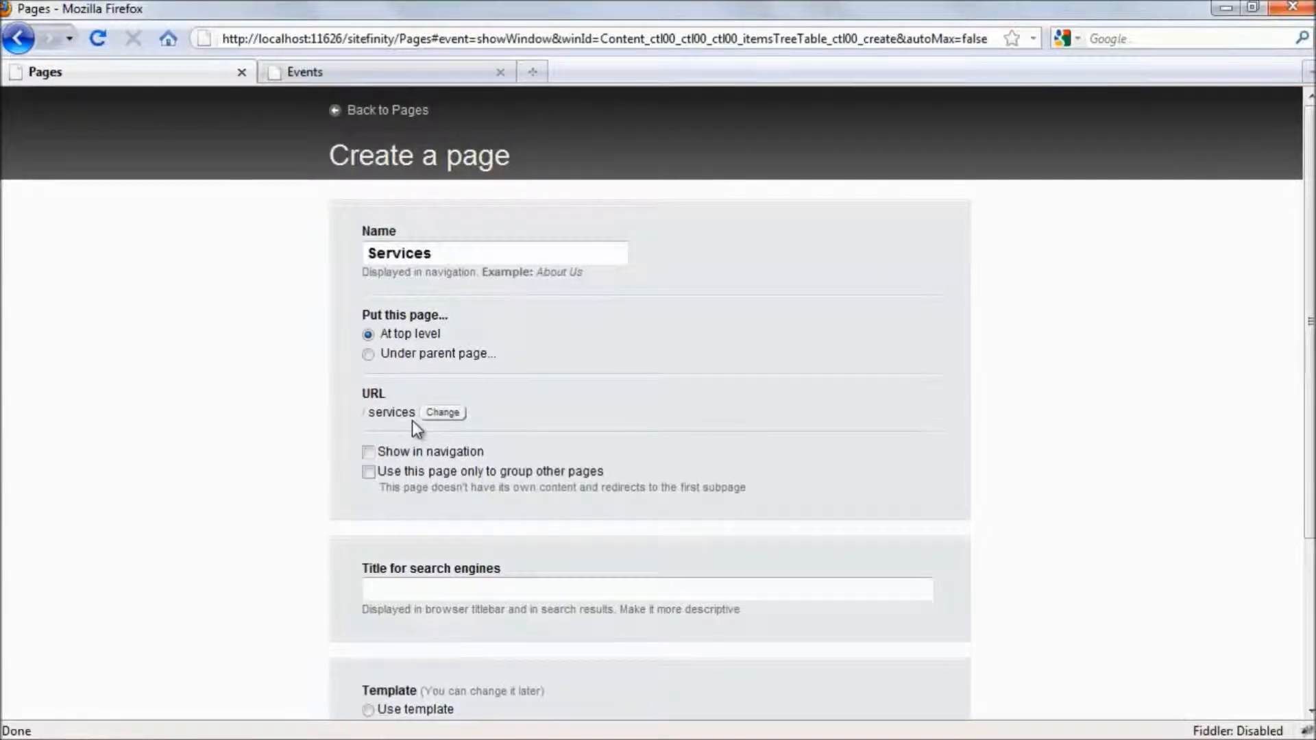
left_click(374, 452)
Step: Review the new page's name and search engine title fields against the page names in the live site's navigation
scroll(433, 432, "down", 3)
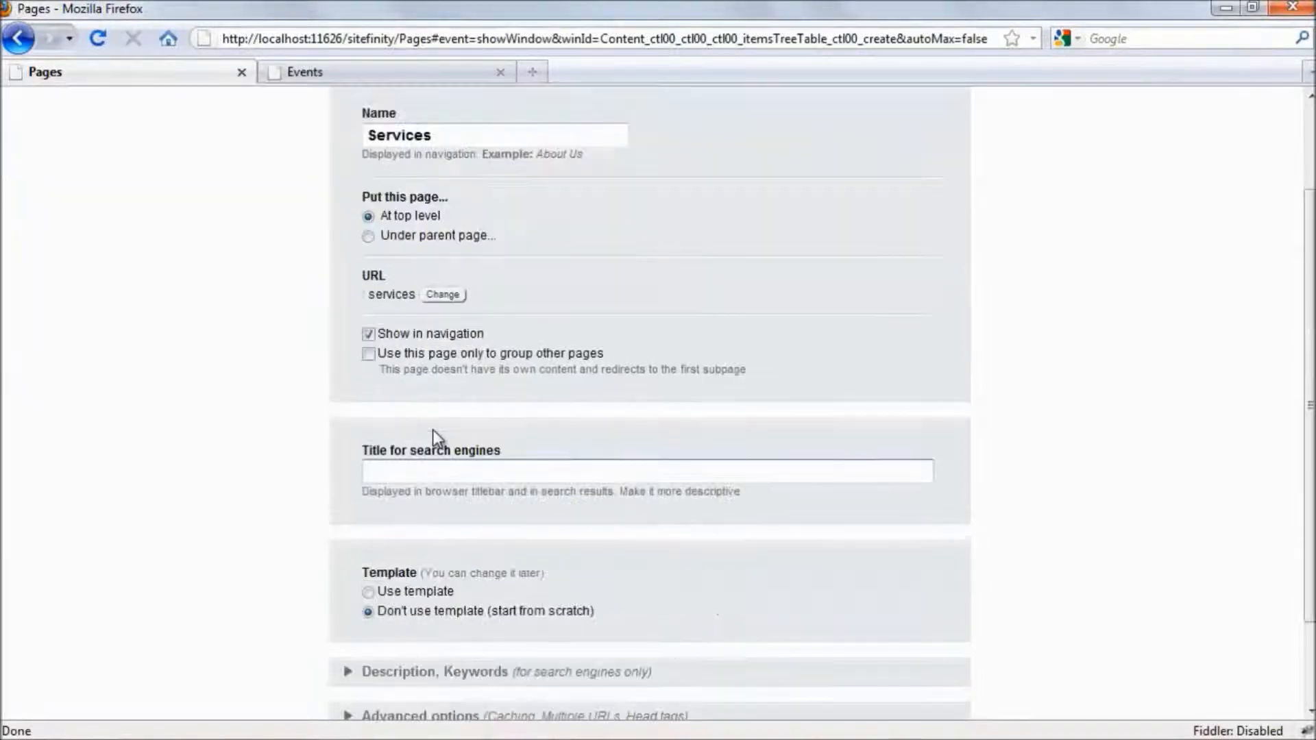
key("Tab")
scroll(461, 416, "up", 3)
left_click(449, 255)
left_click_drag(448, 255, 332, 147)
left_click(340, 69)
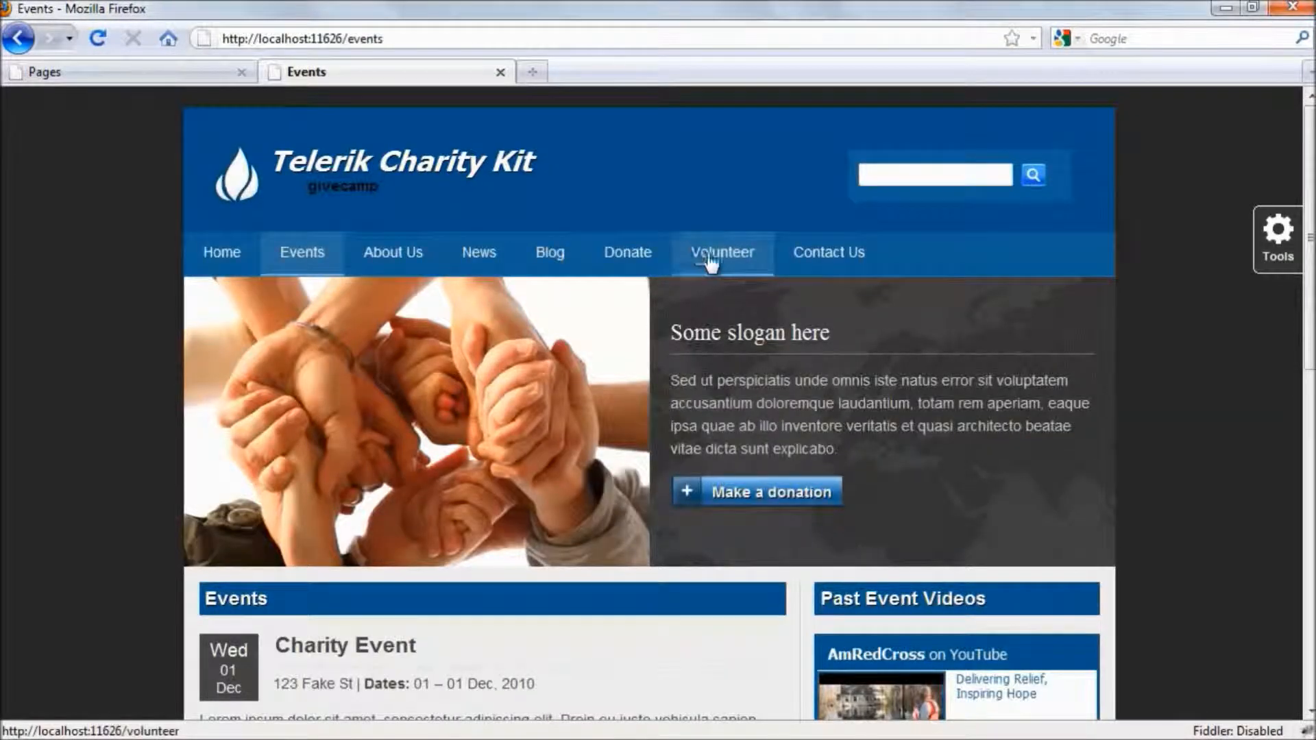
Step: Set the Services page's title for search engines to "Charity Organization Services"
left_click(137, 72)
scroll(308, 356, "down", 3)
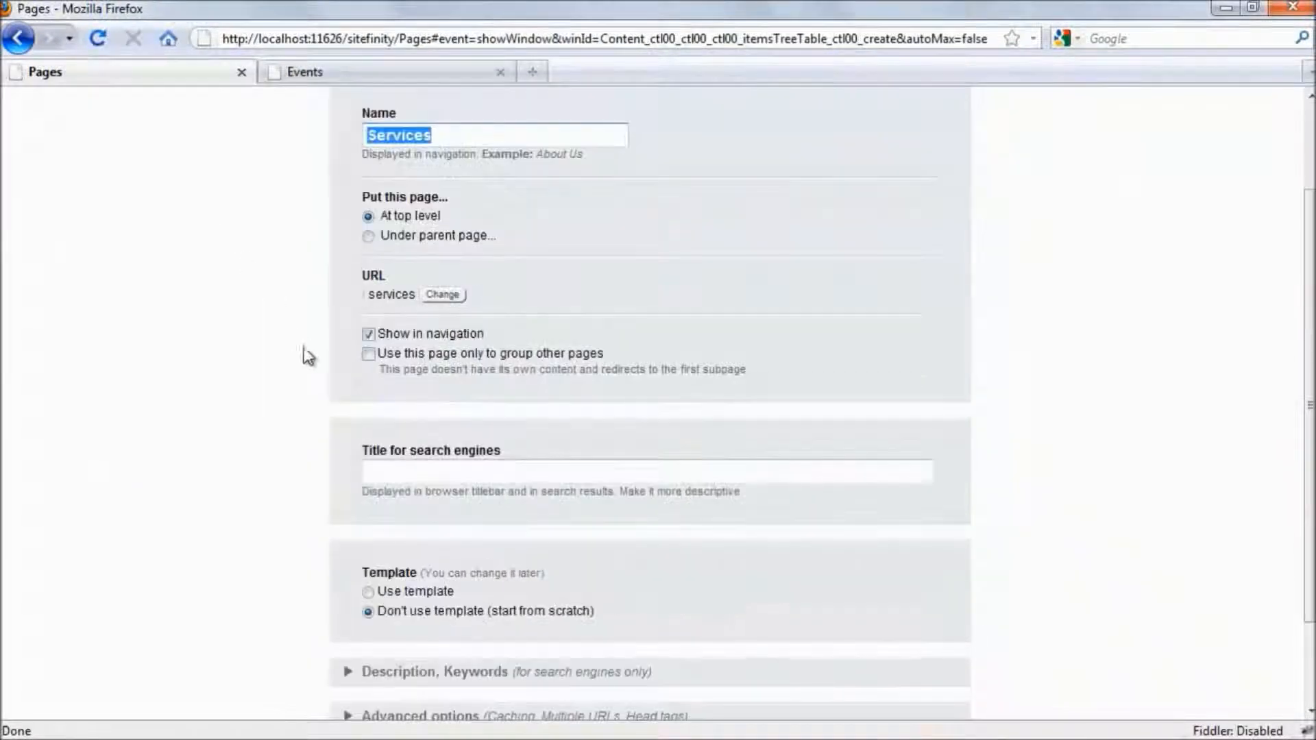
left_click(411, 471)
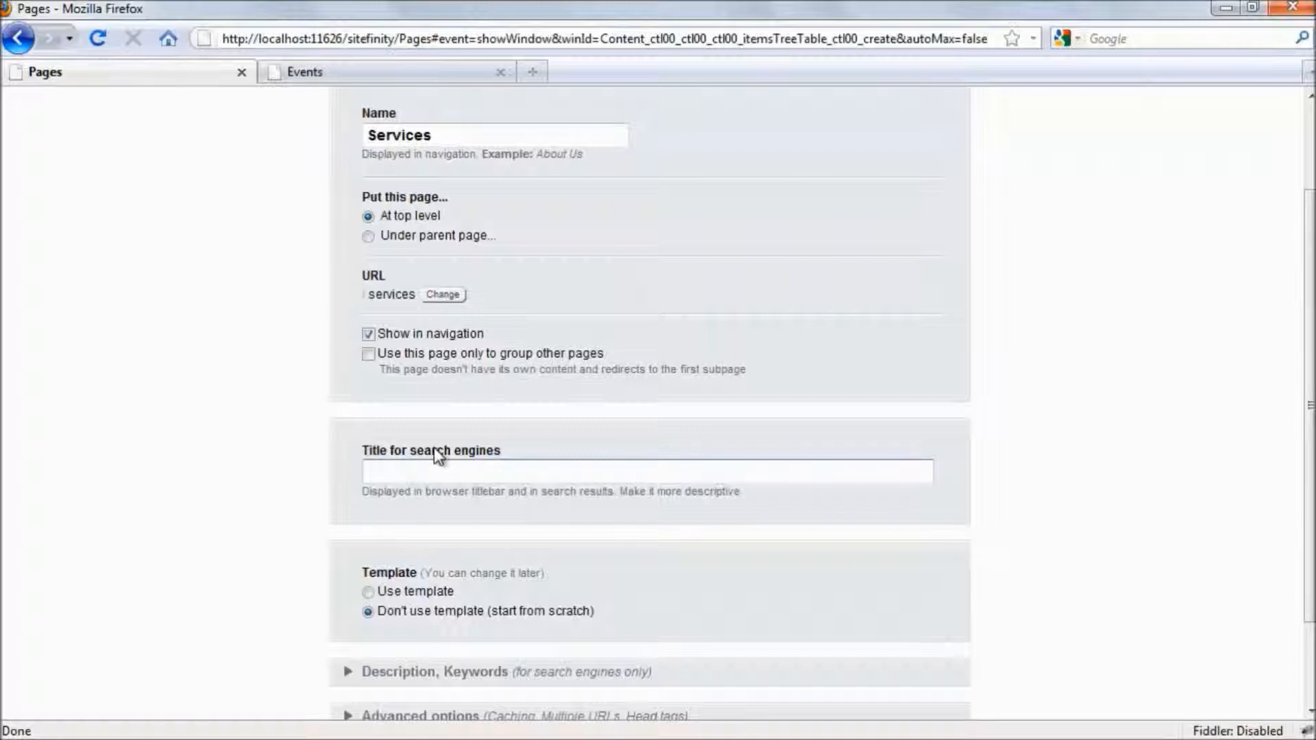
type("Charity Organization")
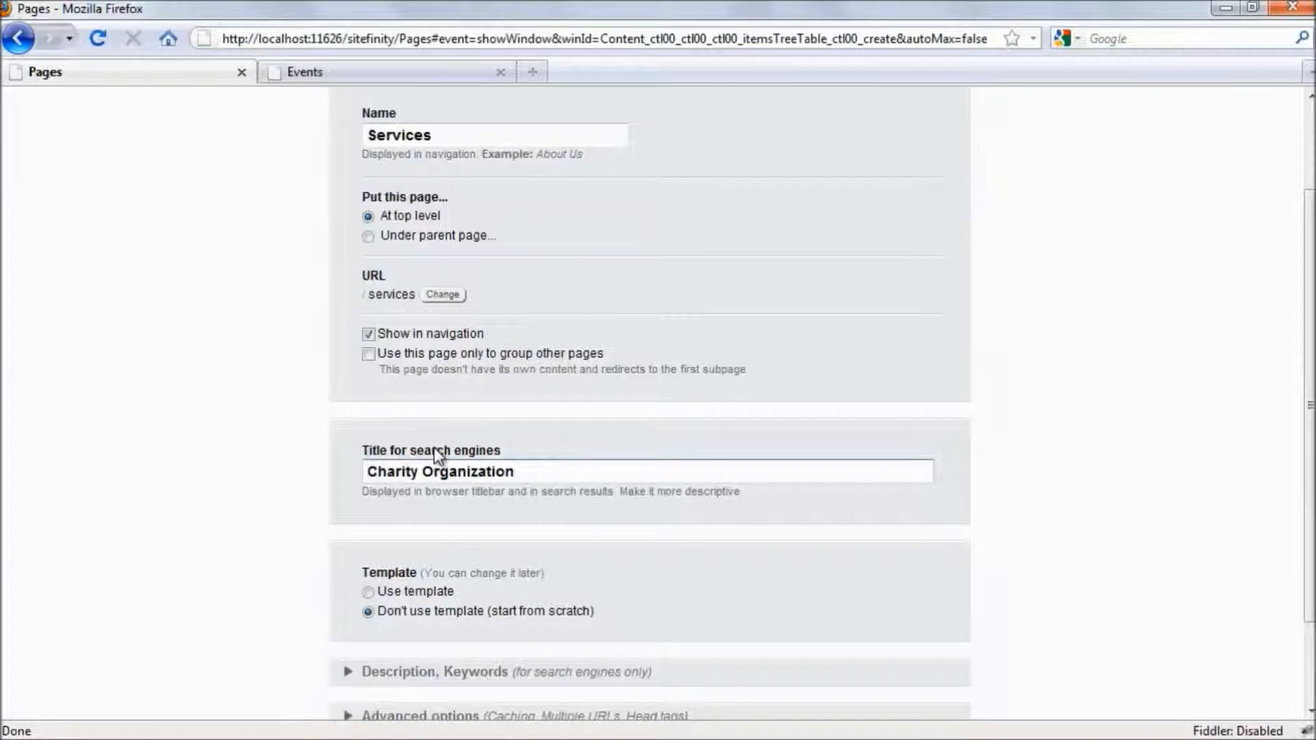
type(" Services")
Step: Base the Services page on the custom Two Columns template
scroll(259, 434, "down", 3)
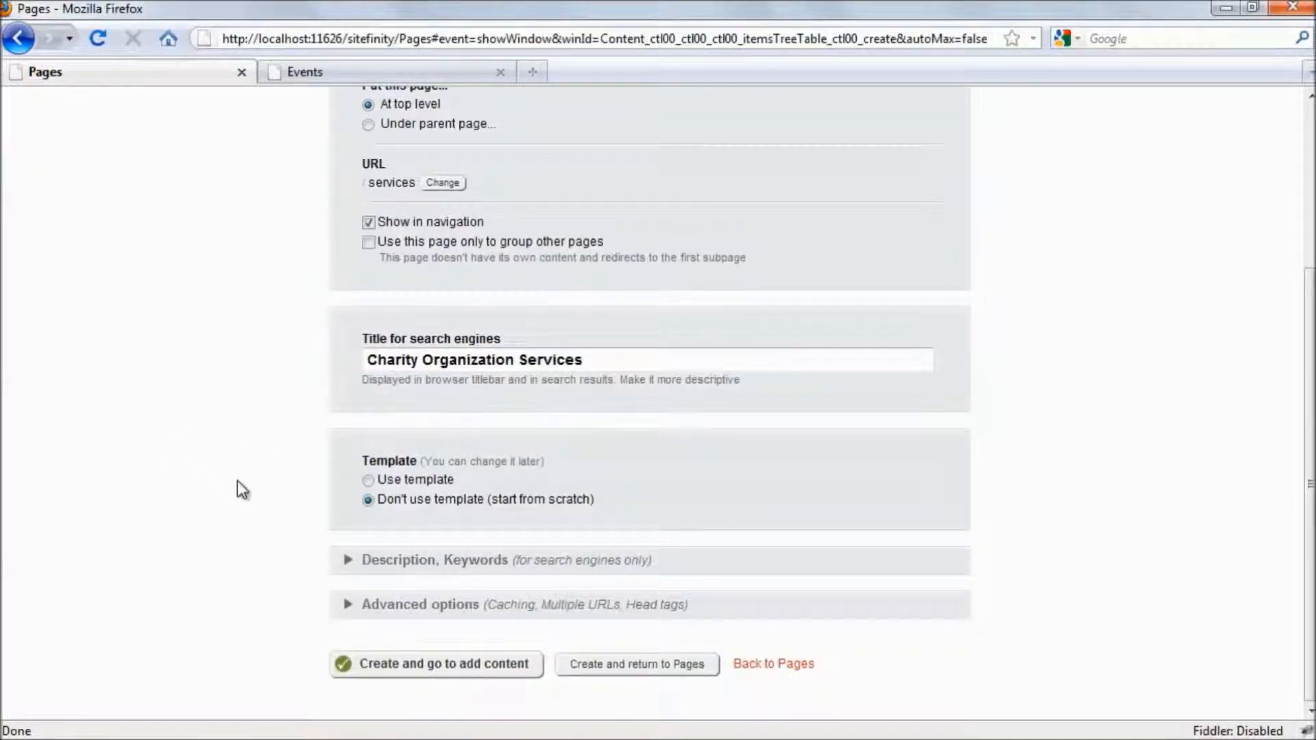
left_click(368, 479)
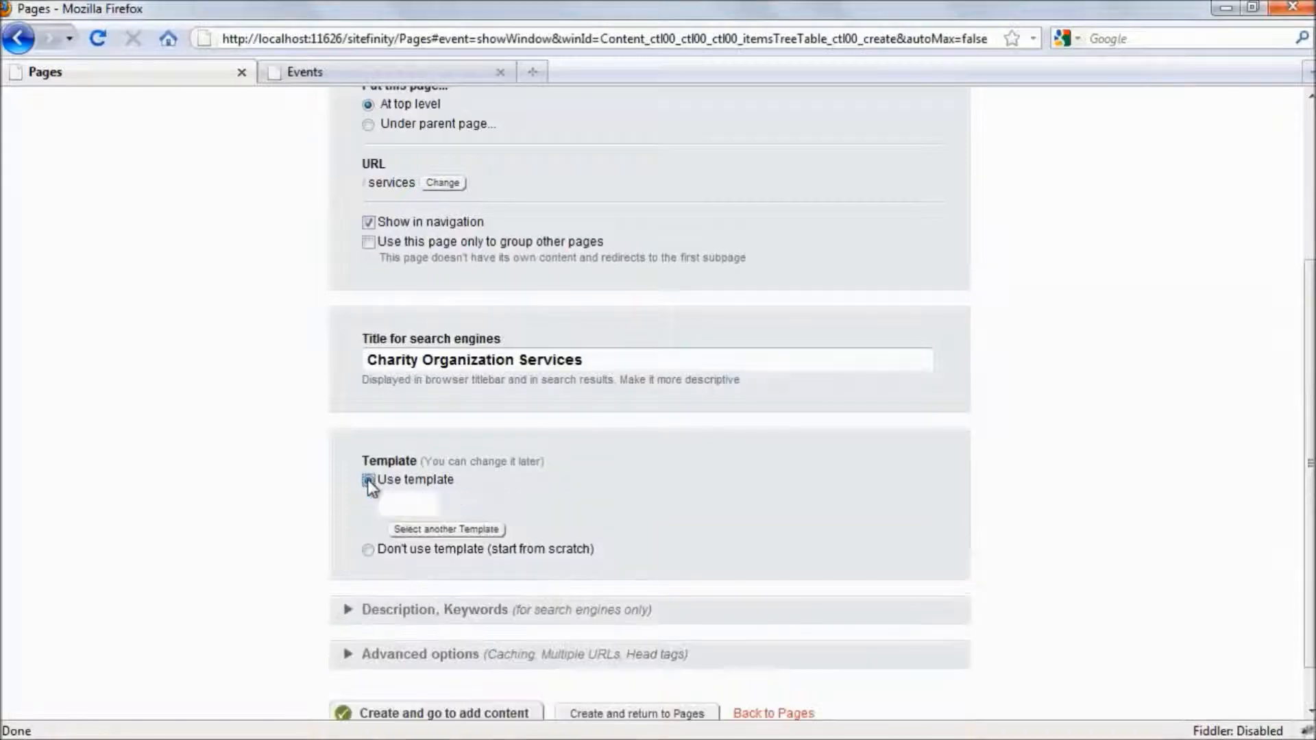
left_click(439, 532)
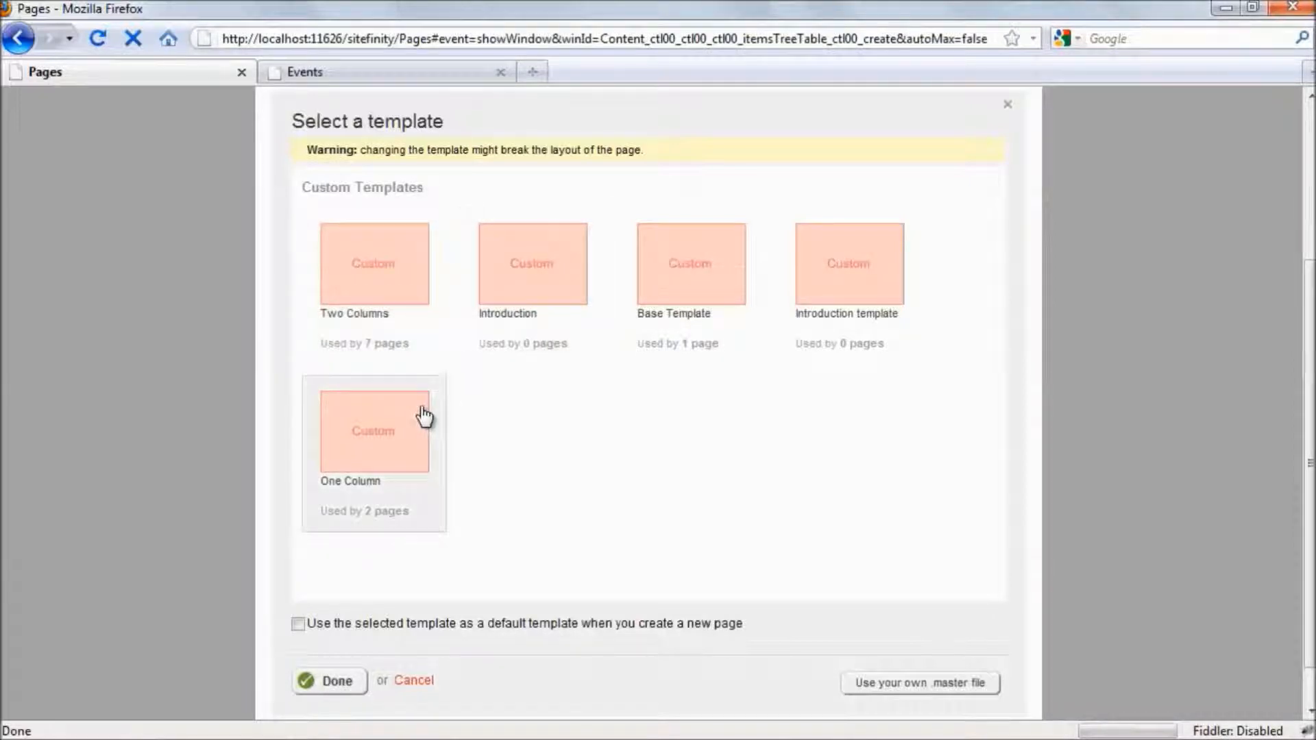
left_click(372, 254)
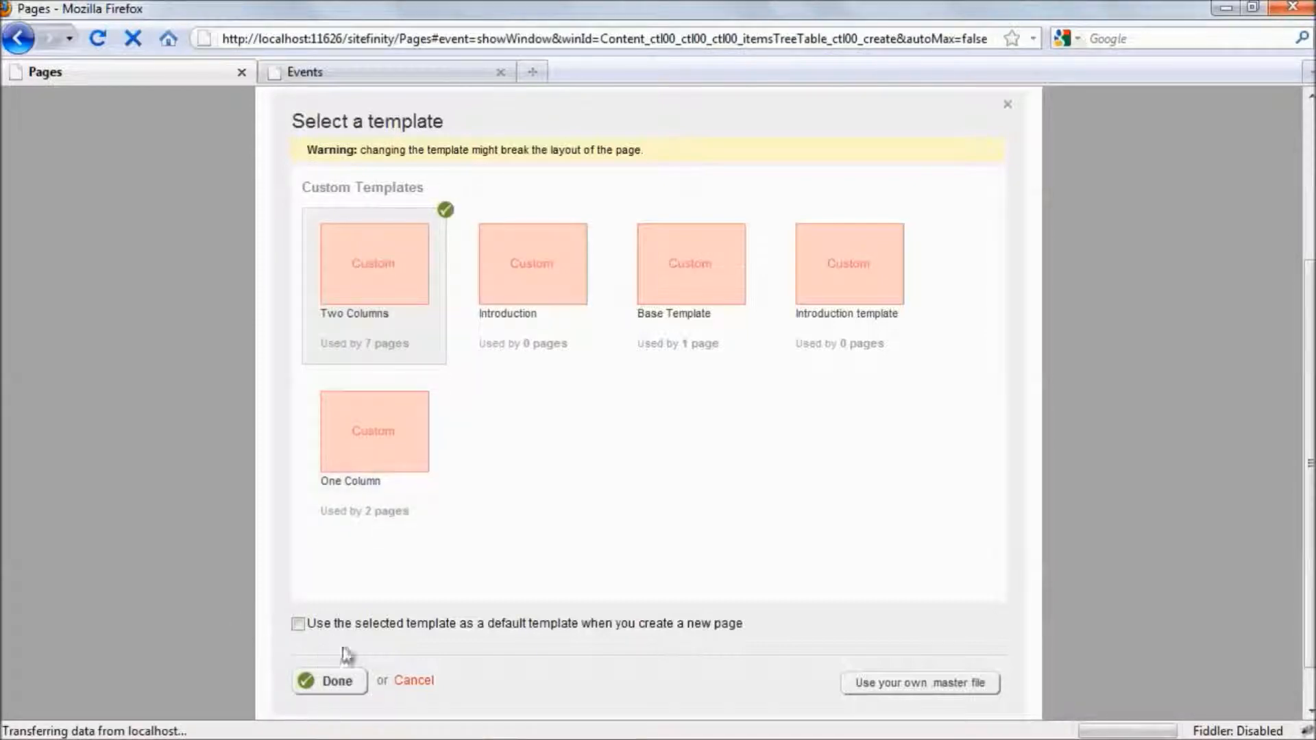
left_click(336, 682)
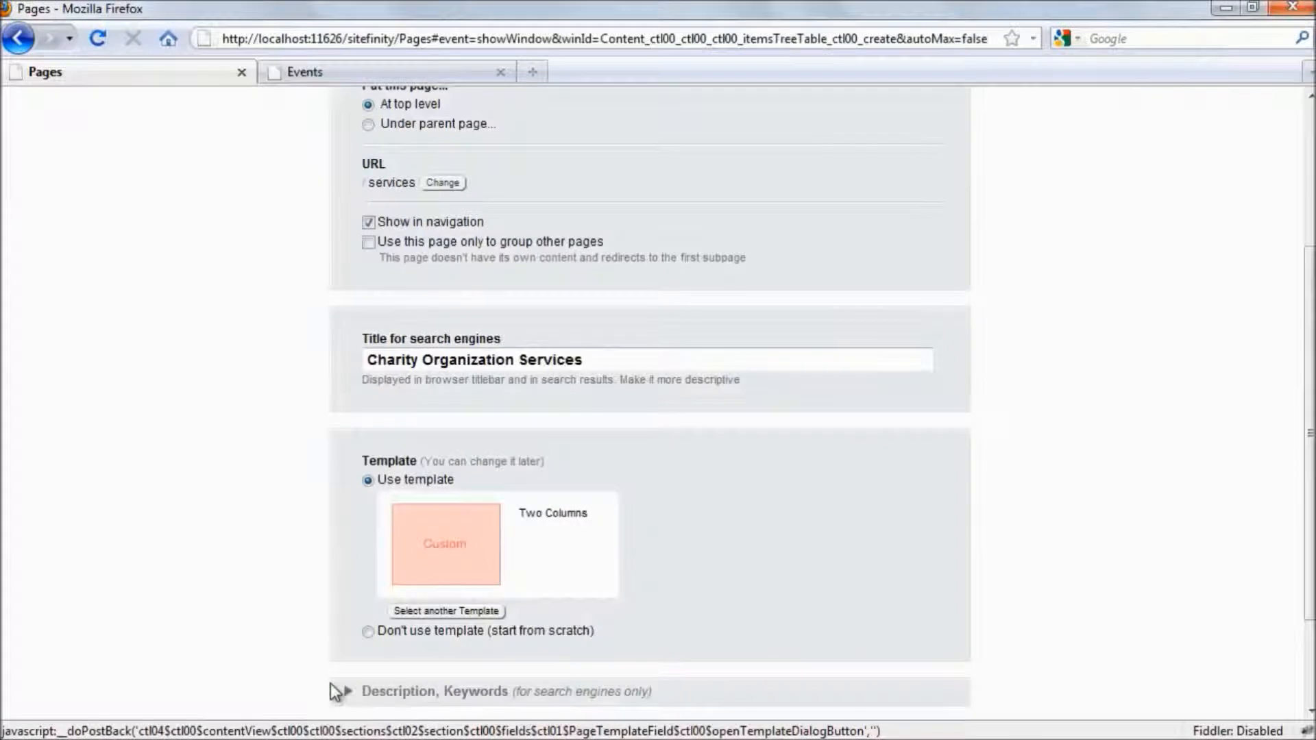
scroll(268, 508, "down", 3)
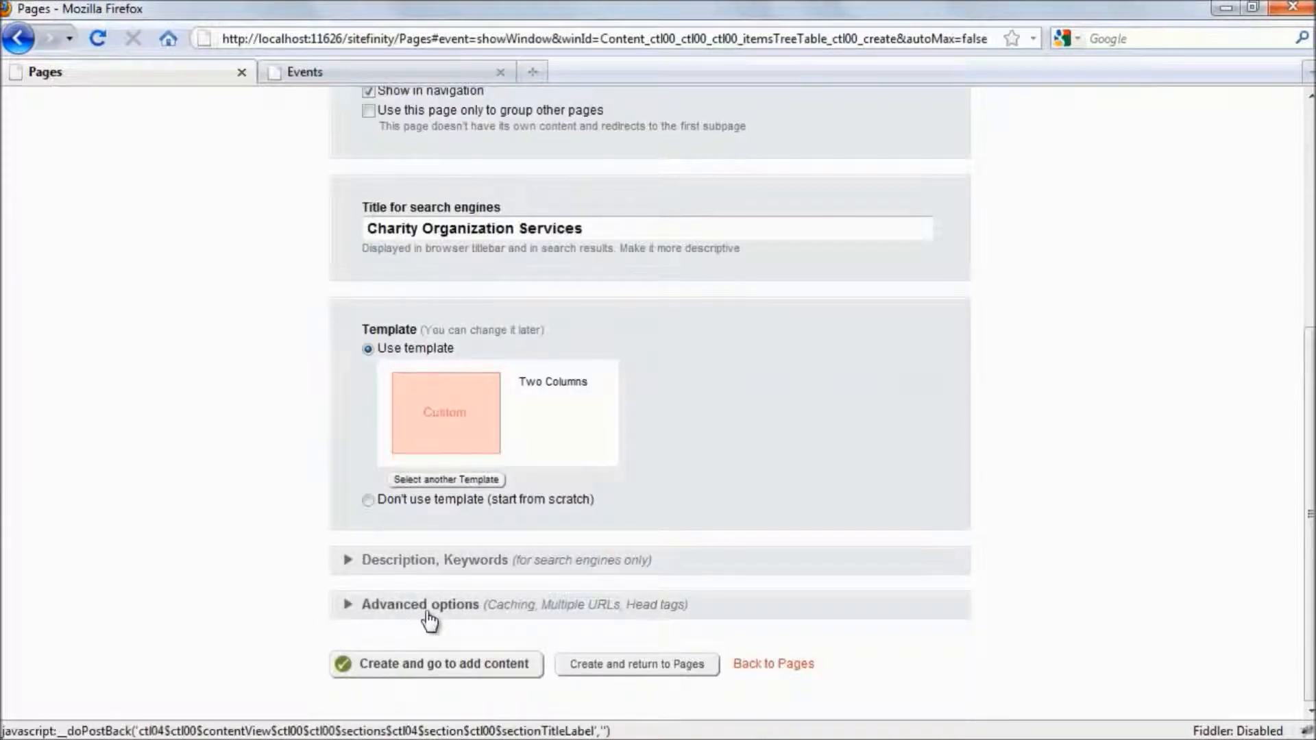
Step: Create the Services page and go on to its content editor, at the two empty template columns
left_click(429, 662)
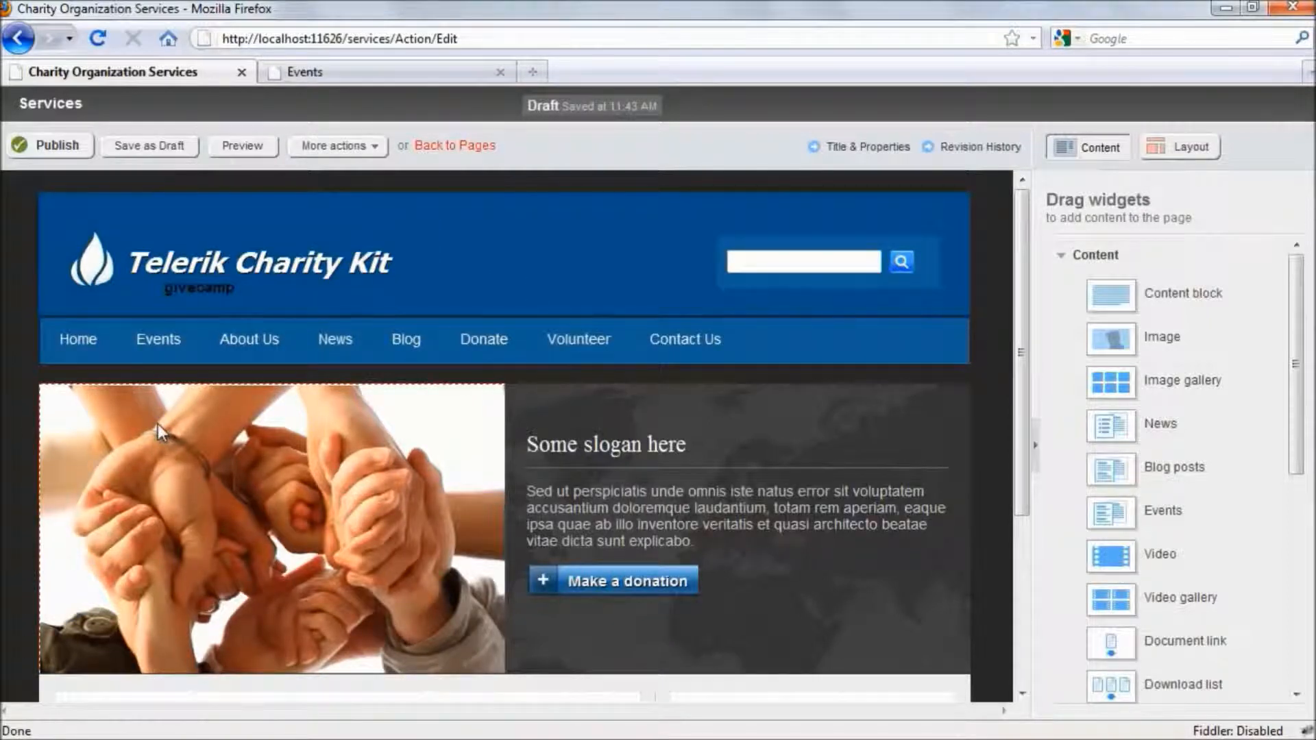
scroll(158, 423, "down", 1)
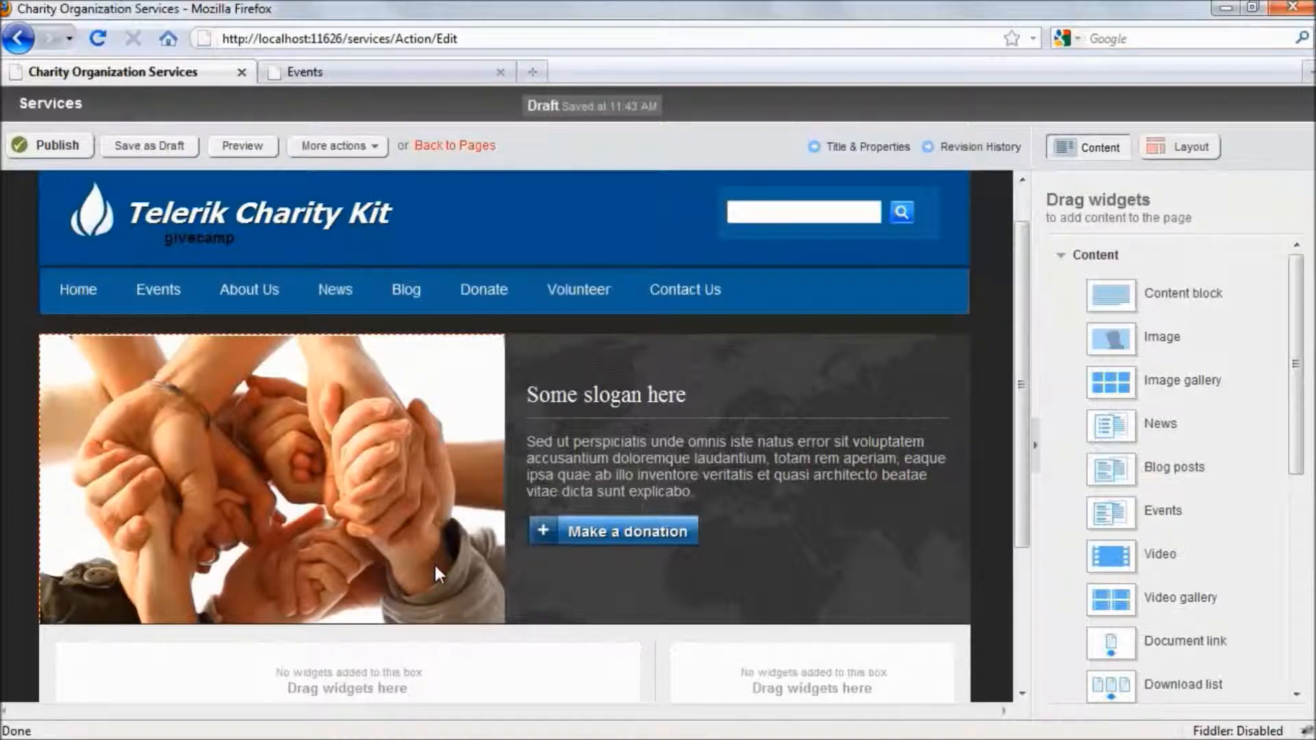
scroll(400, 496, "down", 3)
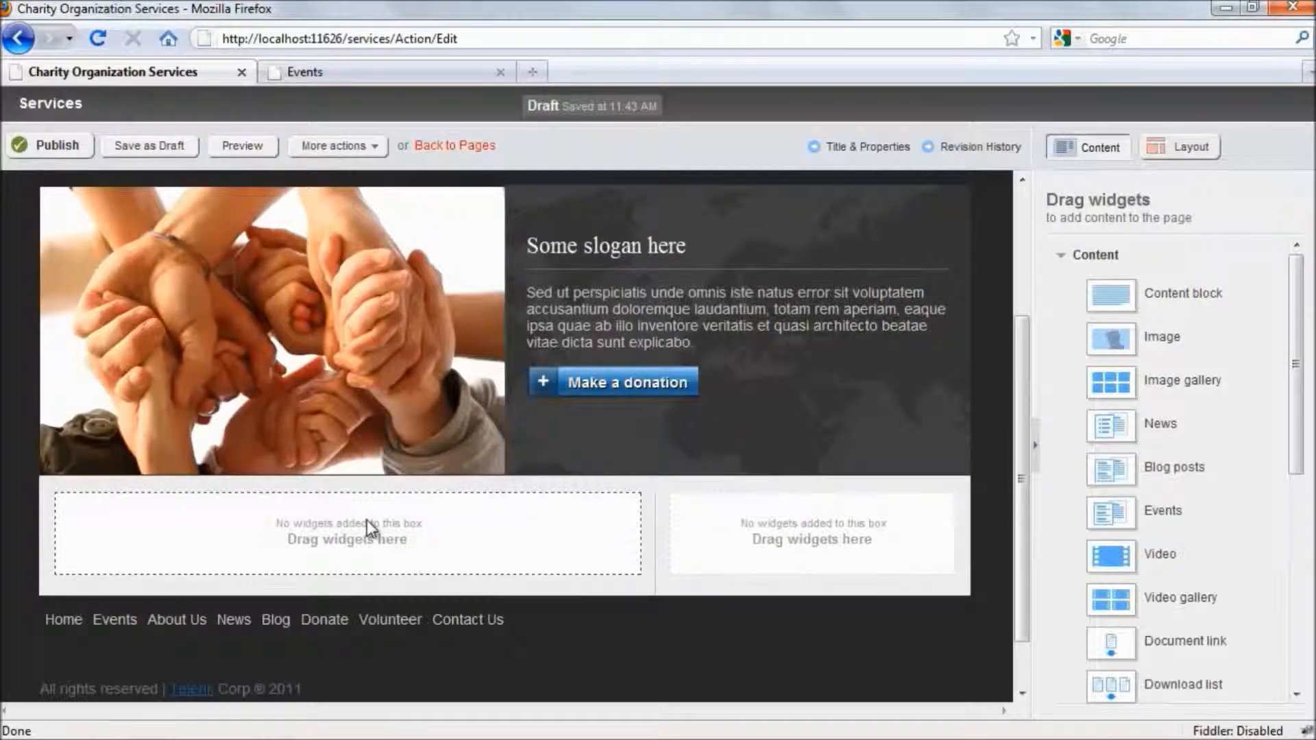
mouse_move(1298, 325)
left_mouse_down()
mouse_move(1302, 428)
mouse_move(1303, 335)
left_mouse_up()
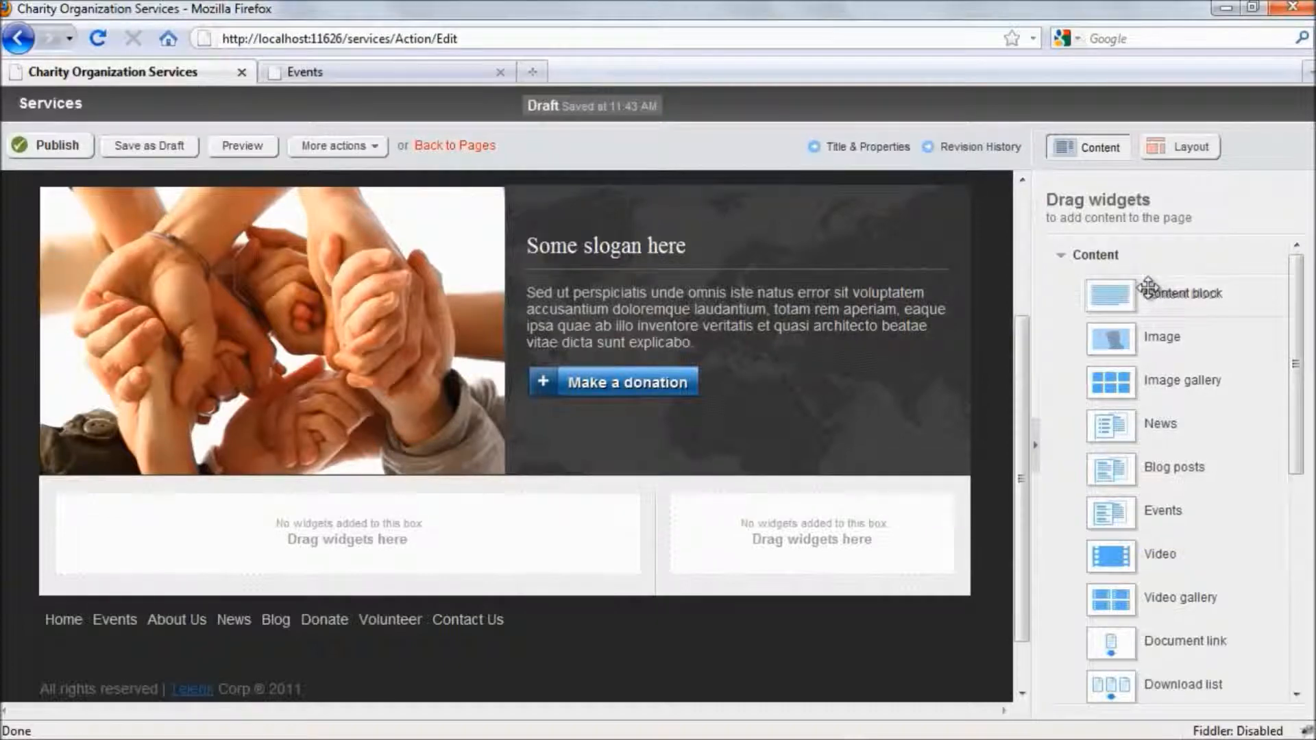
Step: Add a content block to the wide column and enter "Services" as its text
left_click_drag(1148, 288, 276, 528)
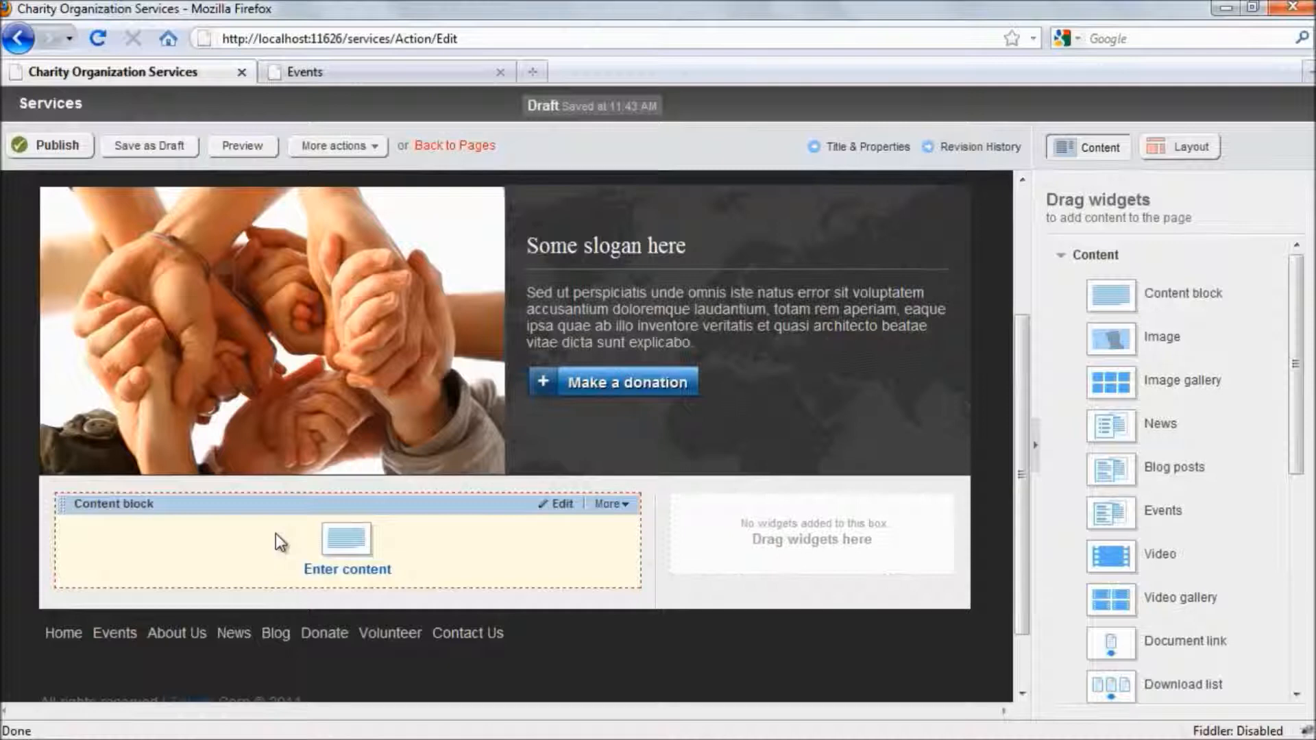
left_click(351, 566)
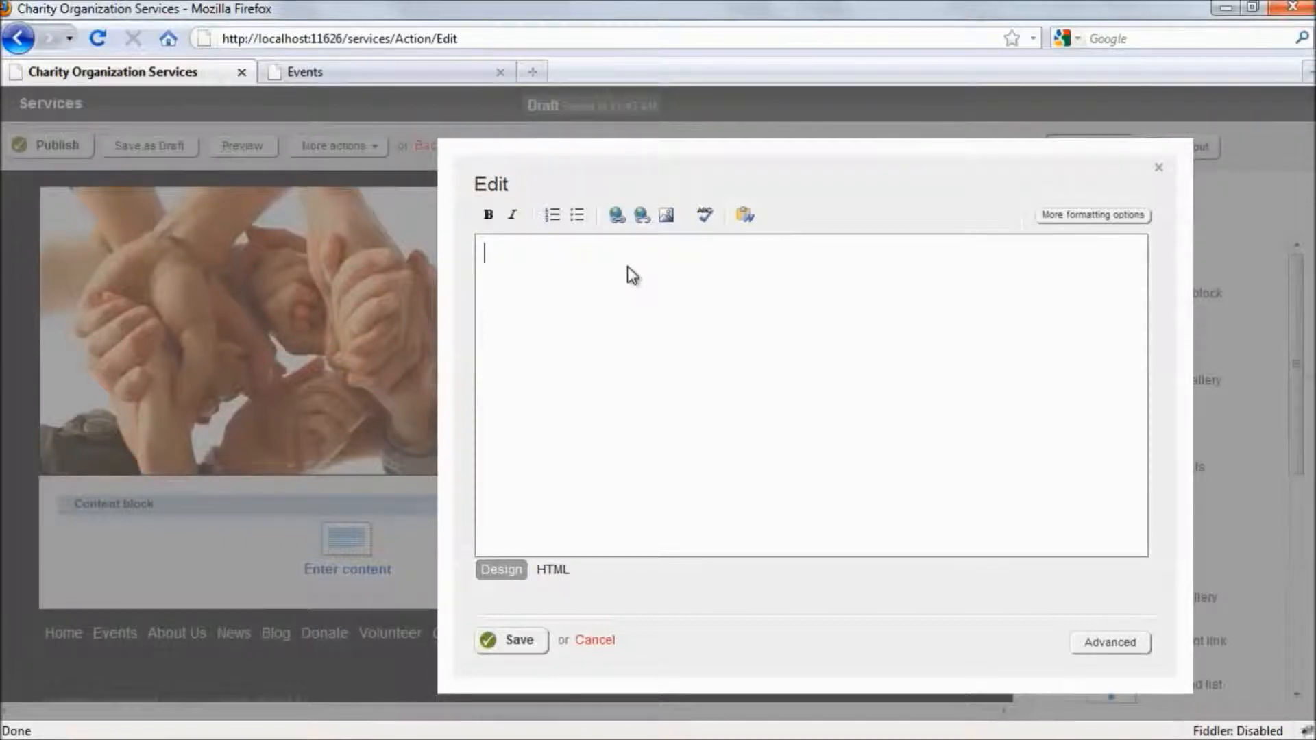
type("Services")
Step: Try bold and italic formatting on the word "Services" and remove both again
left_click_drag(548, 262, 482, 255)
left_click(490, 215)
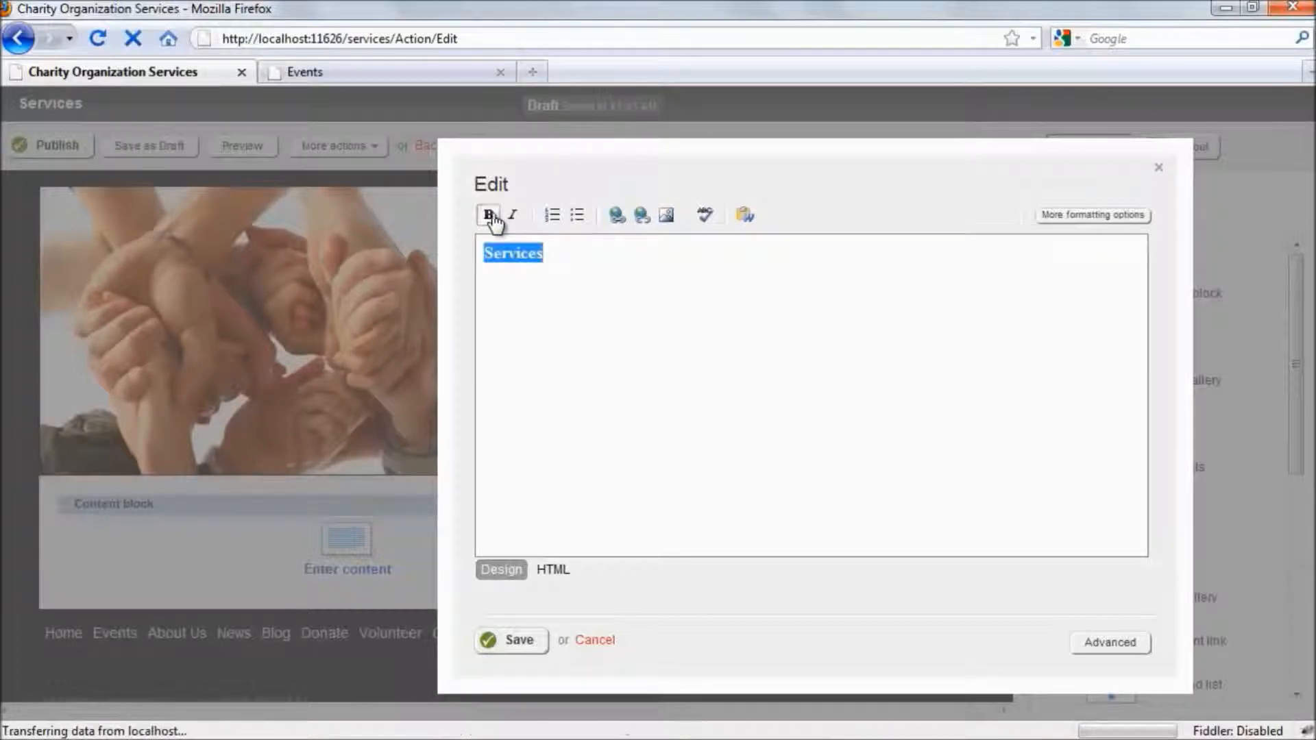
left_click(513, 218)
left_click(507, 216)
left_click(489, 215)
left_click(558, 280)
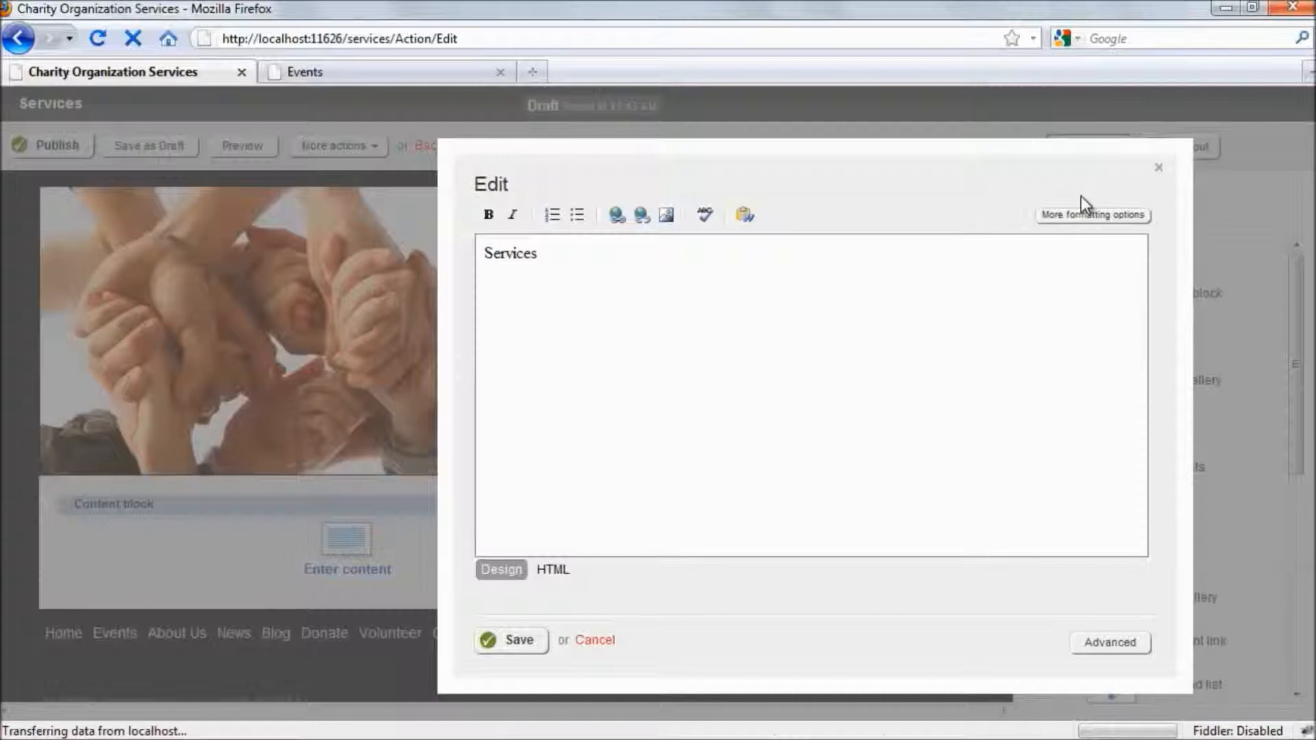
Step: Format the word "Services" as Heading 1 using the additional formatting options and save the content block
left_click(1083, 216)
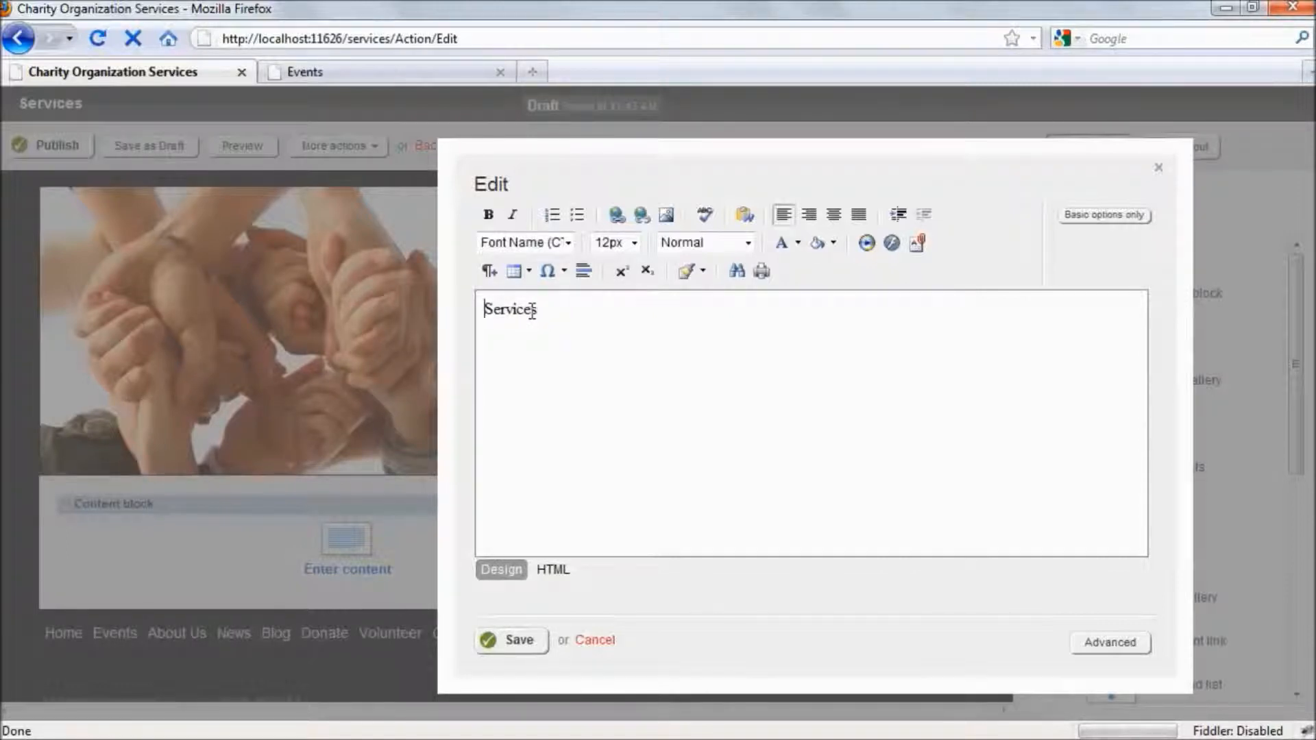
left_click_drag(553, 312, 482, 311)
left_click(748, 247)
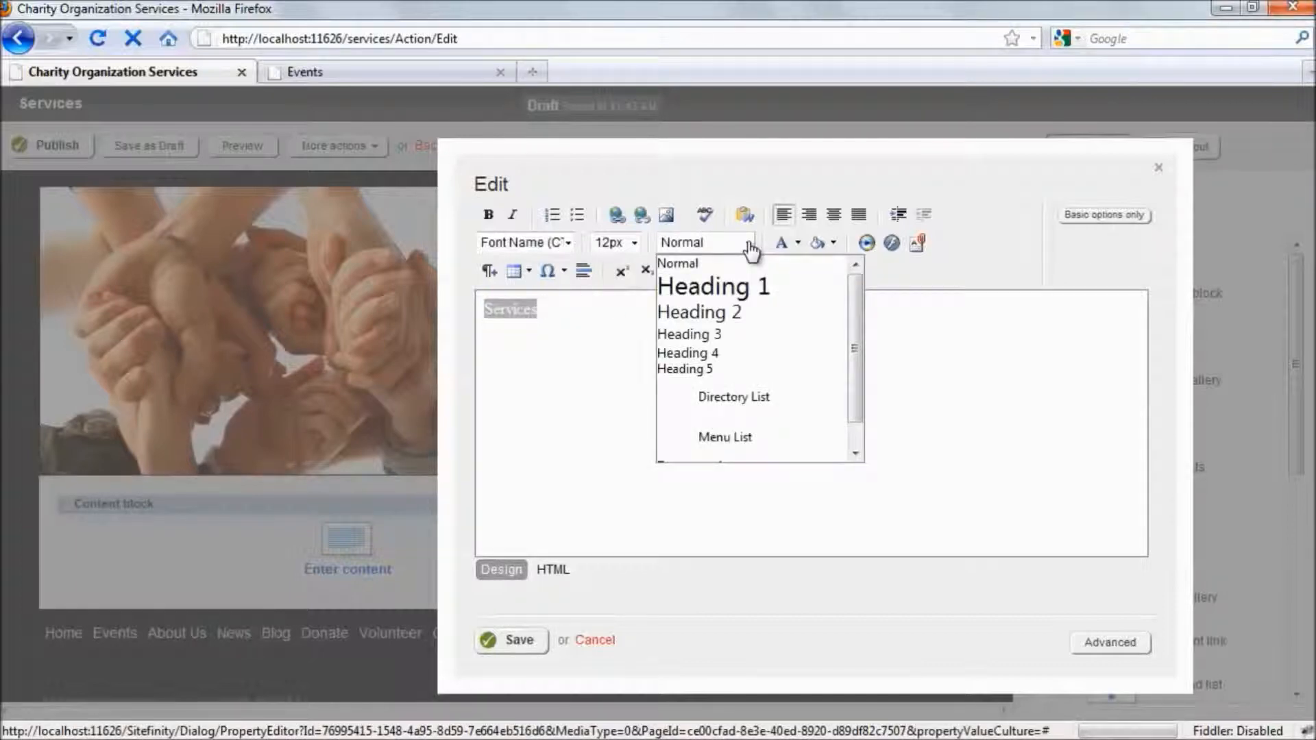
left_click(713, 294)
left_click_drag(640, 331, 504, 322)
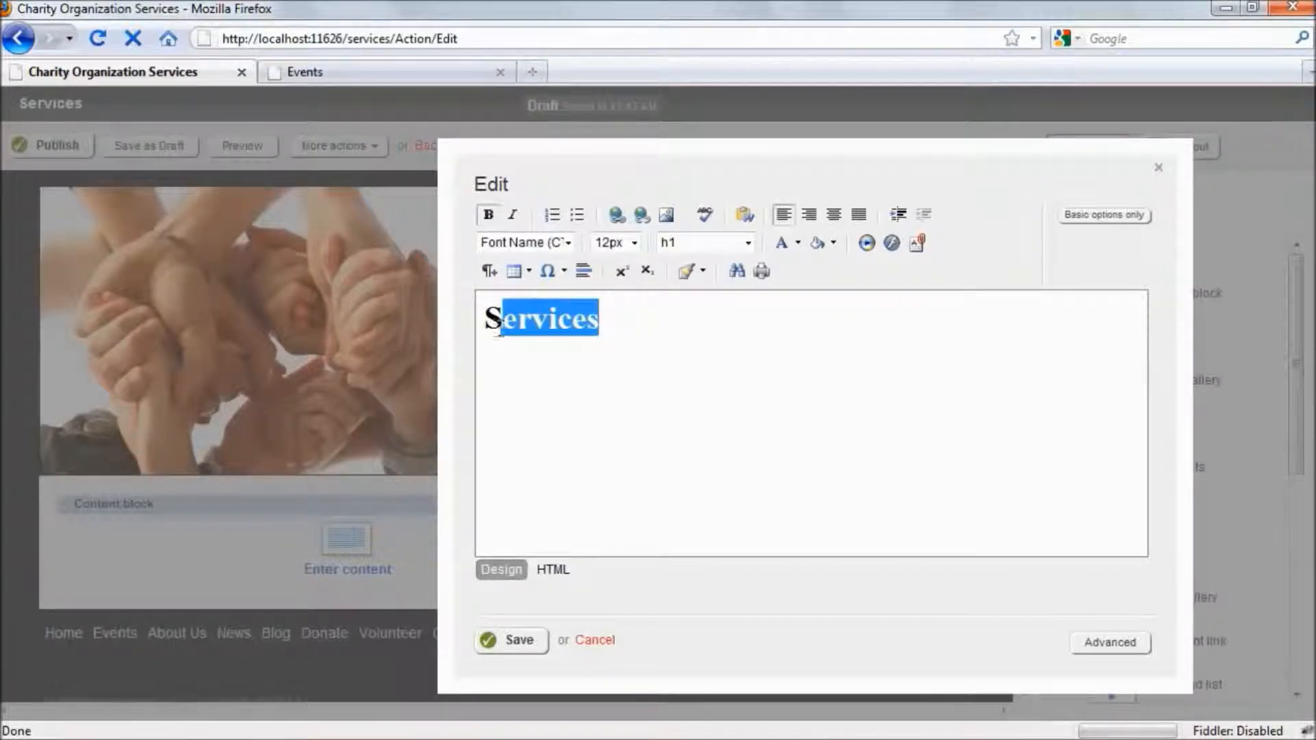
left_click(519, 641)
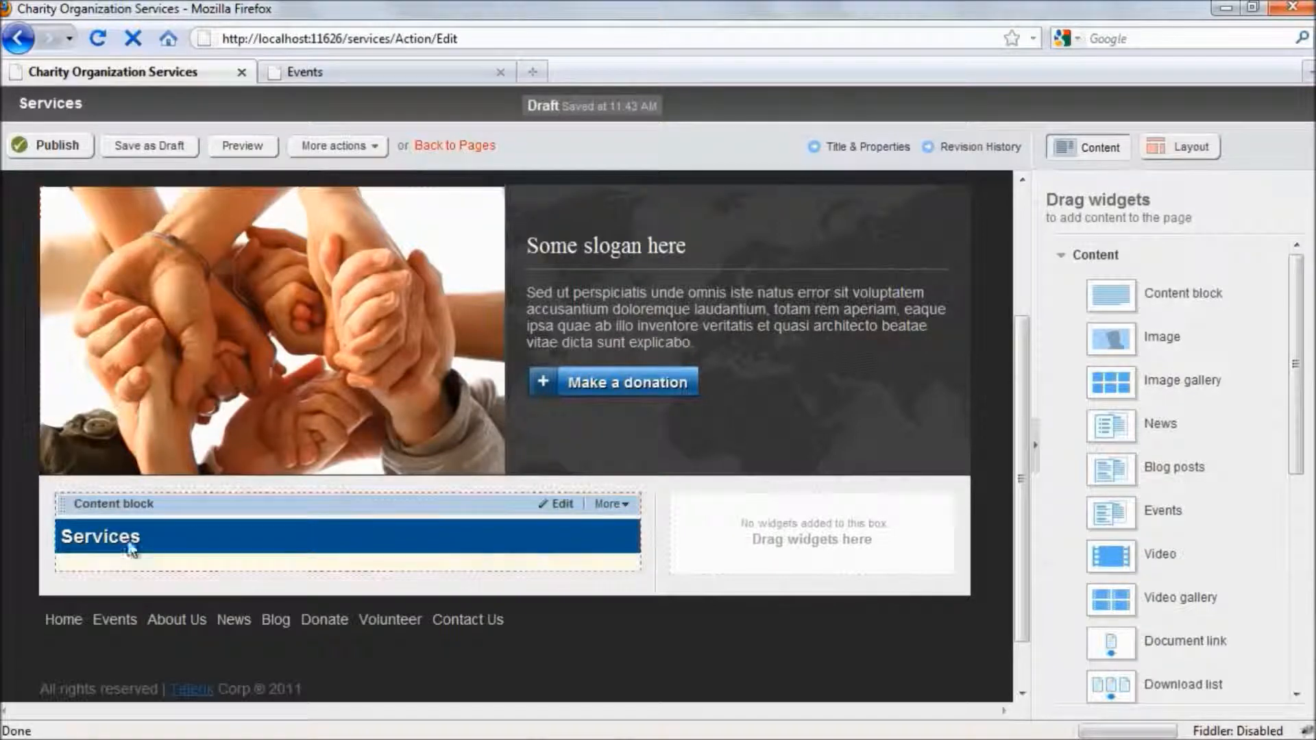
left_click(549, 511)
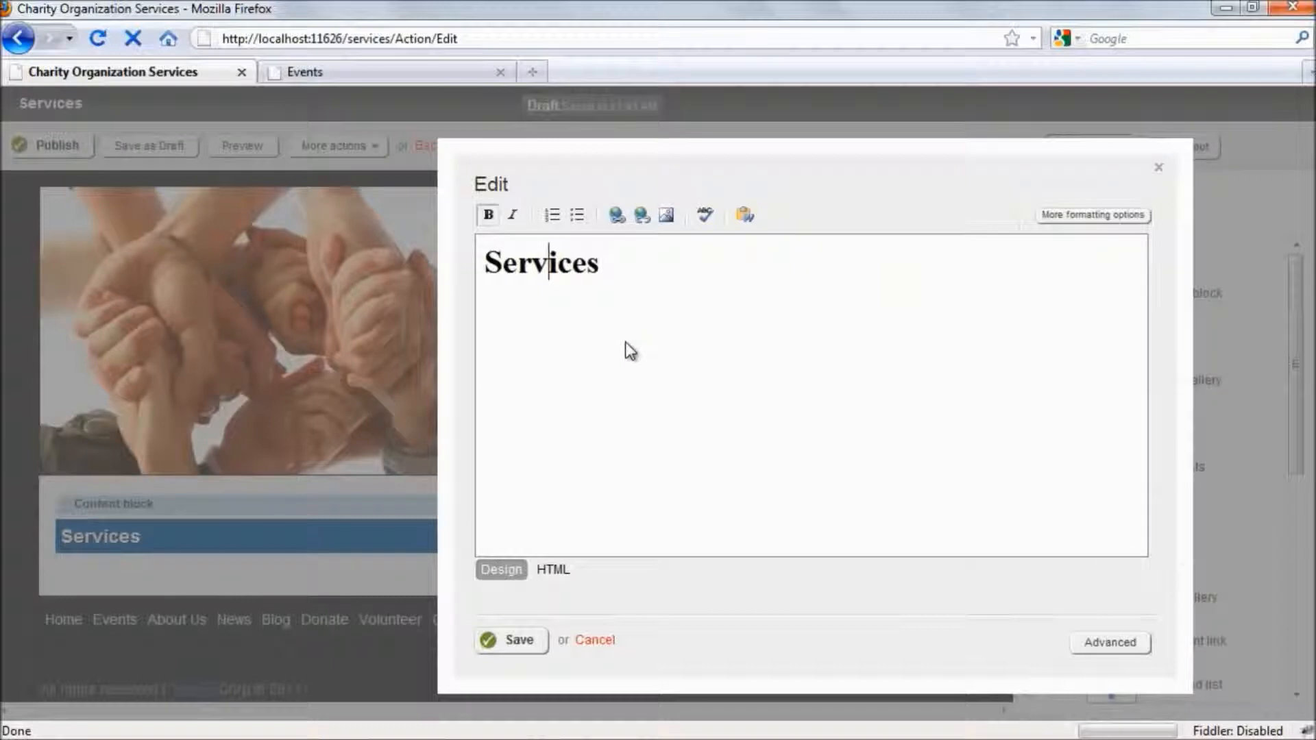
left_click(531, 641)
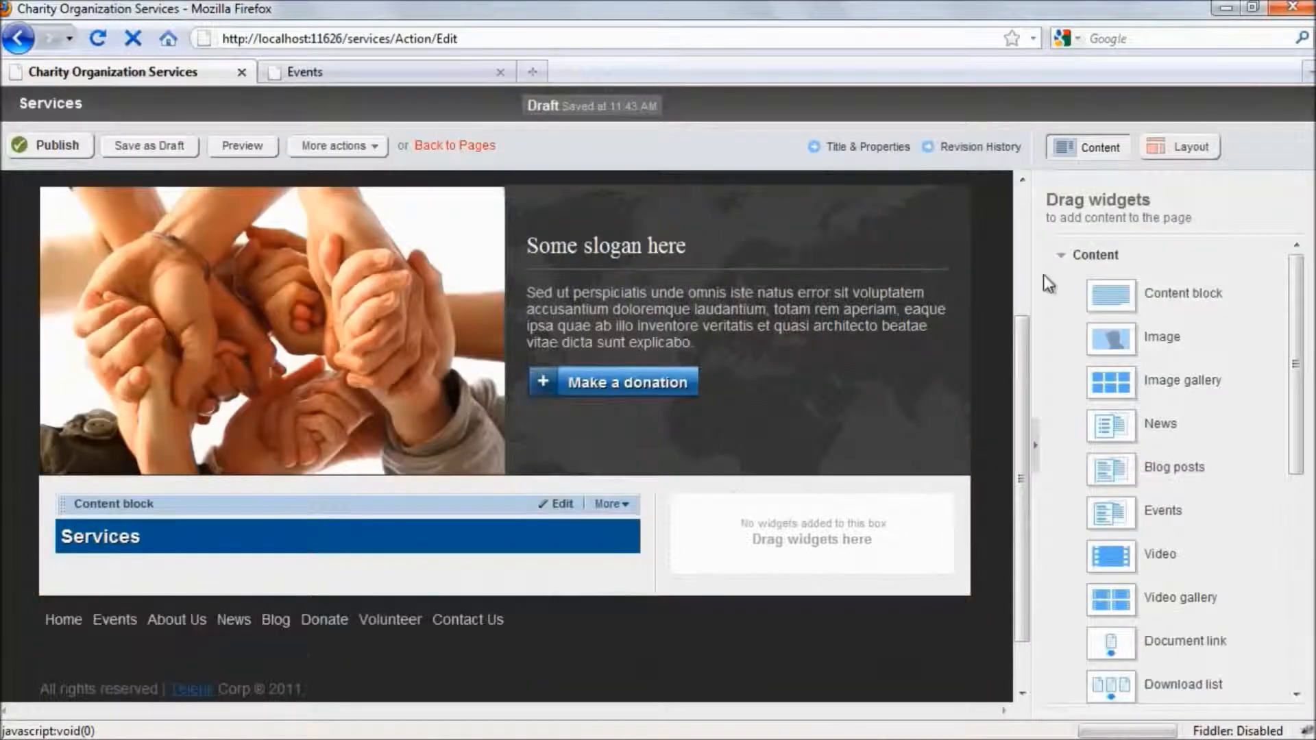
Step: Add a second content block below the Services heading and fill it with the copied Lorem ipsum paragraphs
left_click_drag(1110, 377, 167, 562)
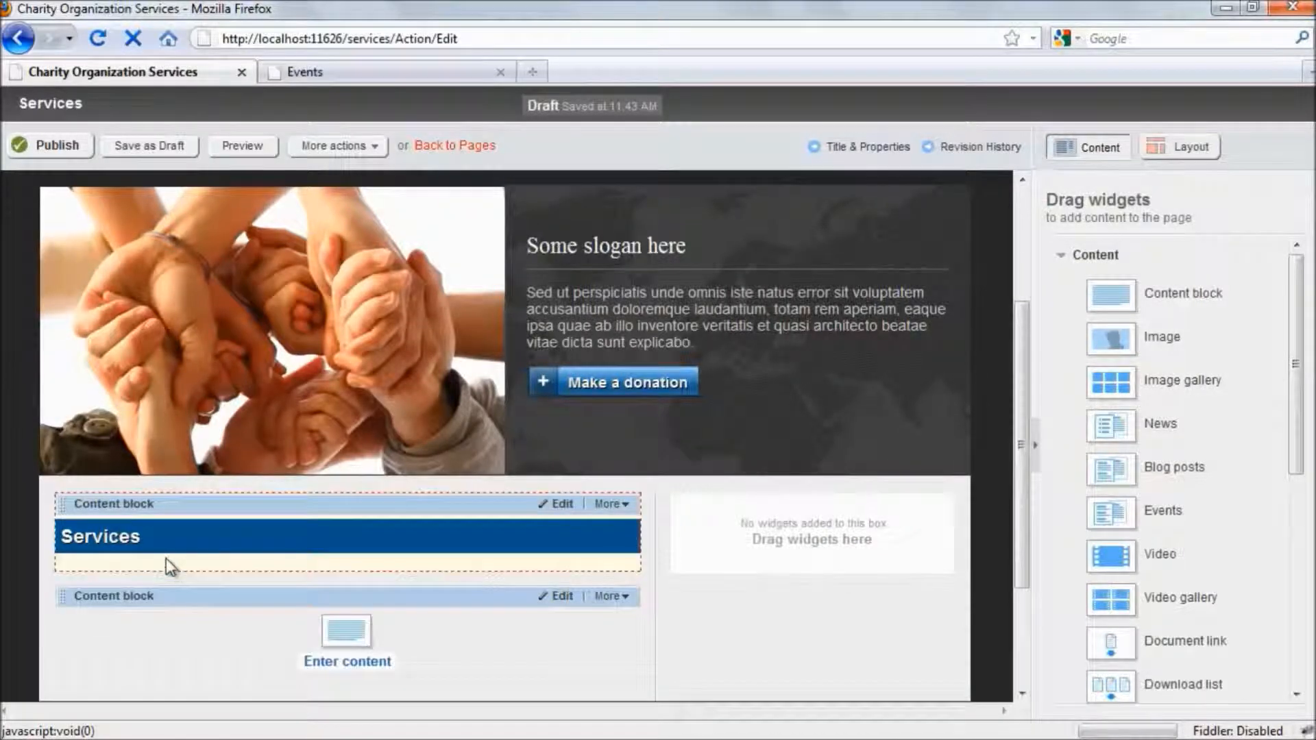
scroll(166, 558, "down", 1)
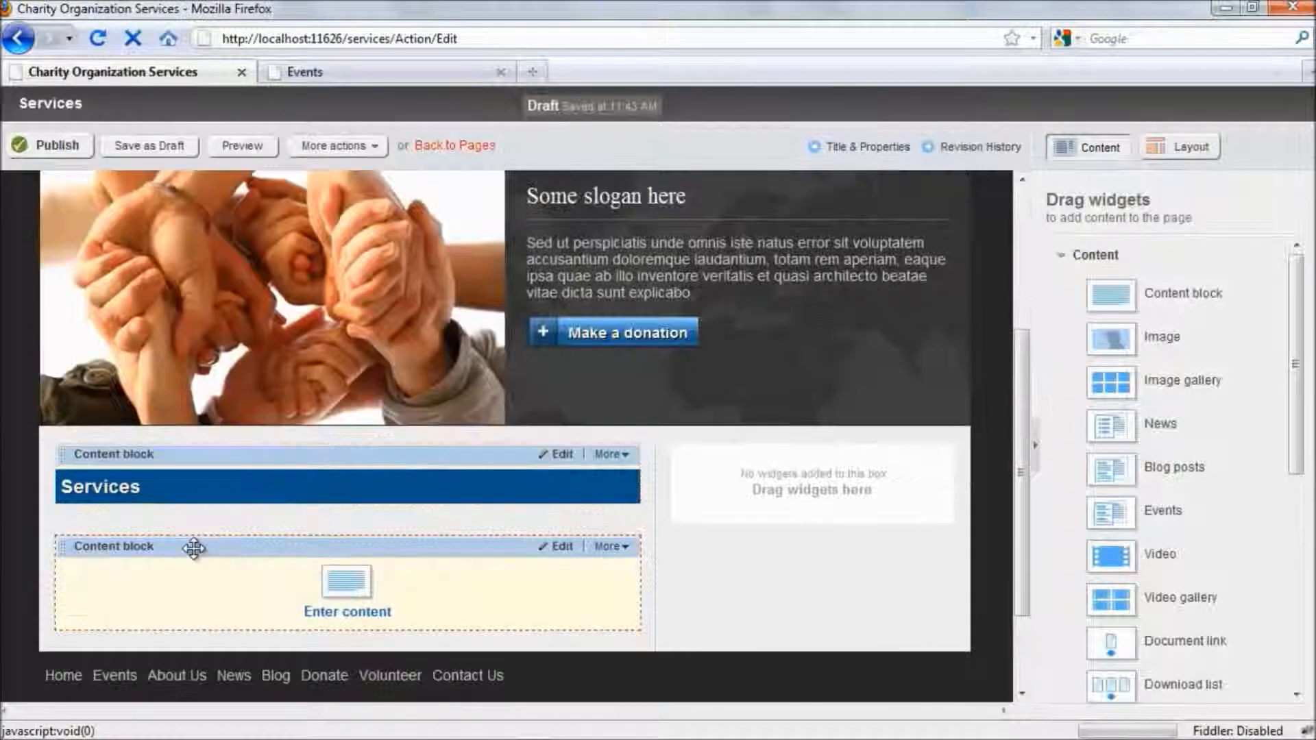
left_click(562, 547)
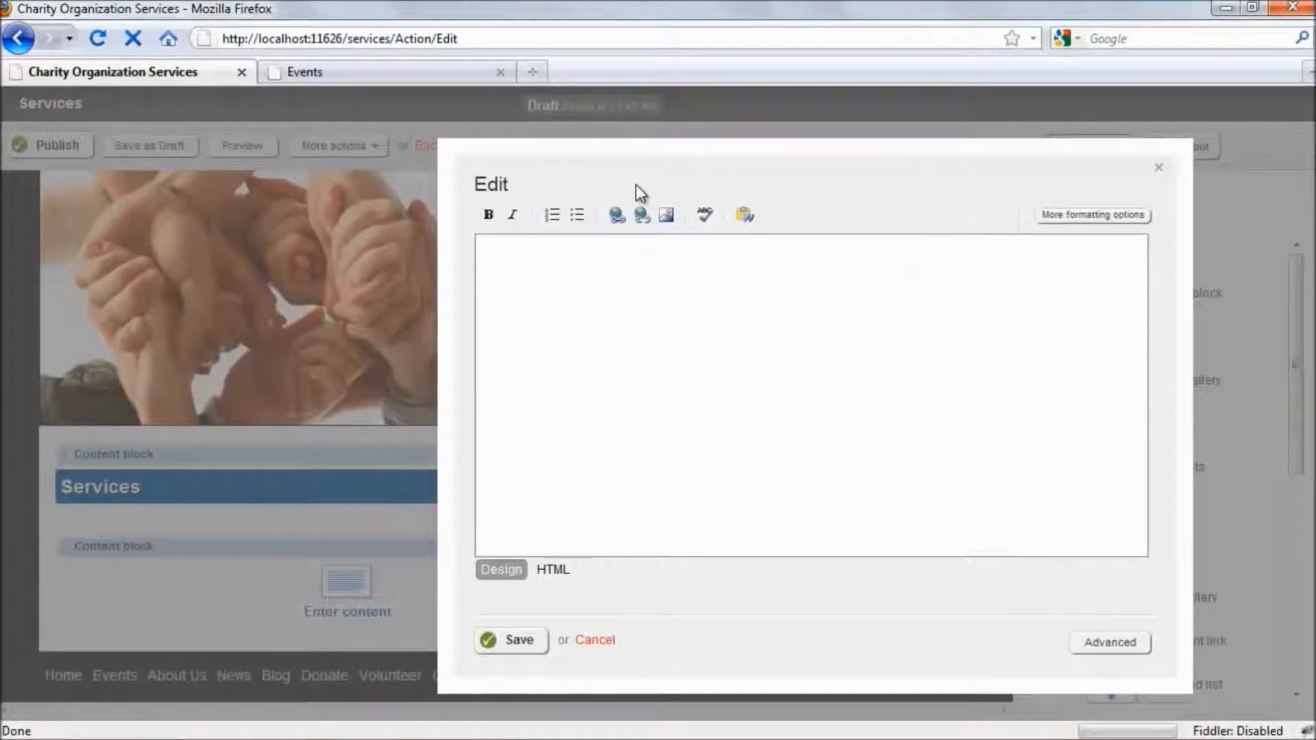
type("Typing content")
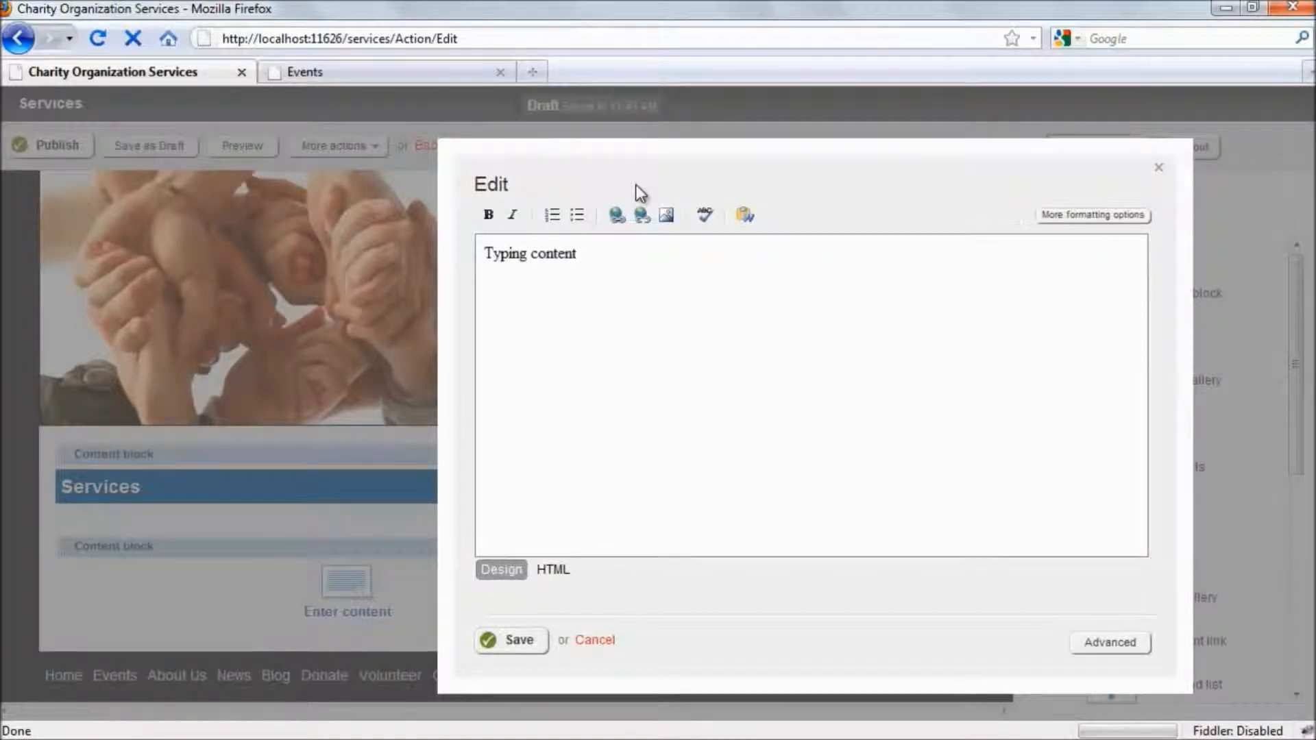
key("ctrl+a")
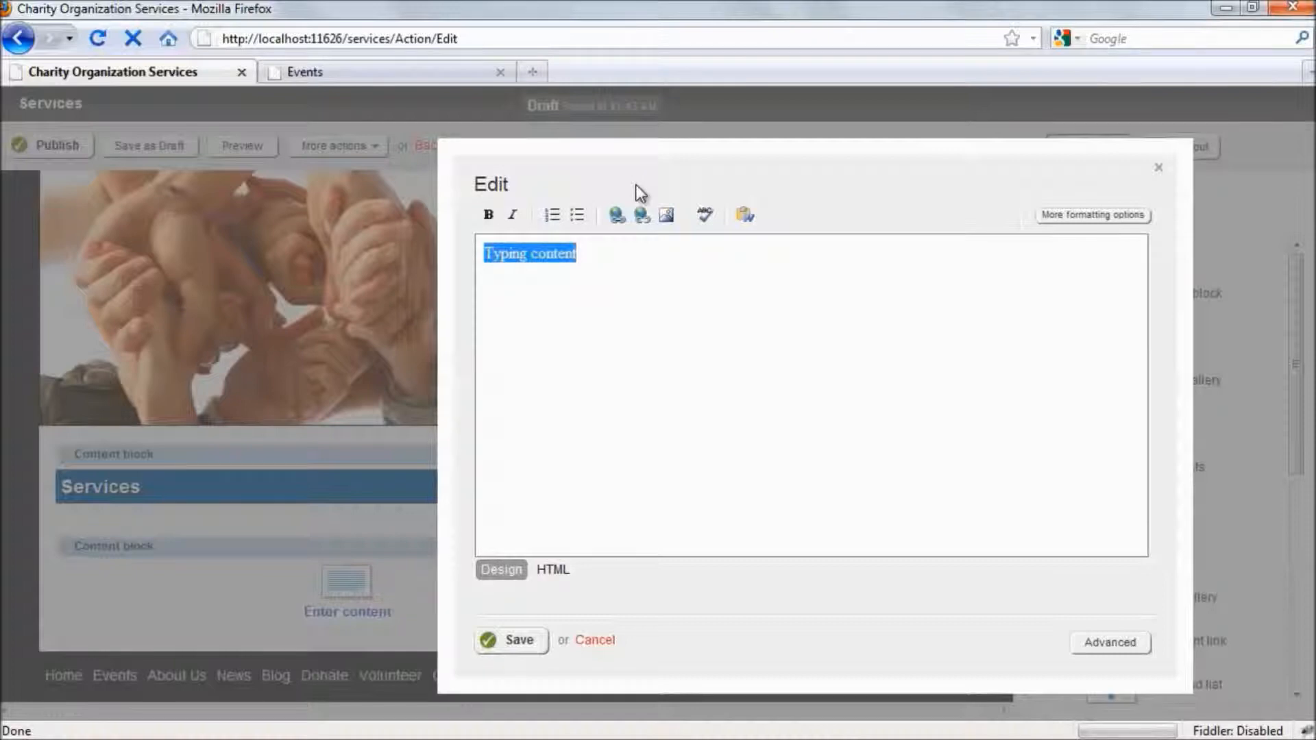
key("ctrl+v")
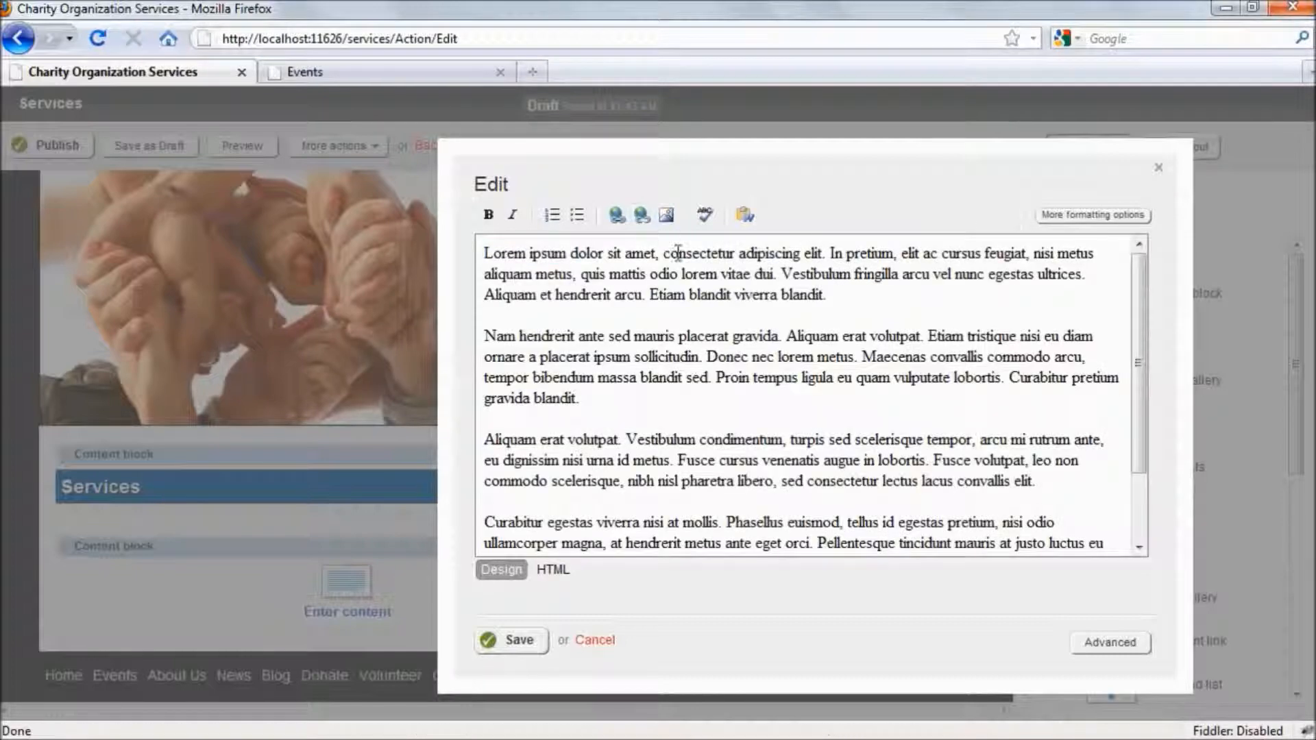
mouse_move(1141, 316)
left_mouse_down()
mouse_move(1142, 373)
mouse_move(1141, 301)
left_mouse_up()
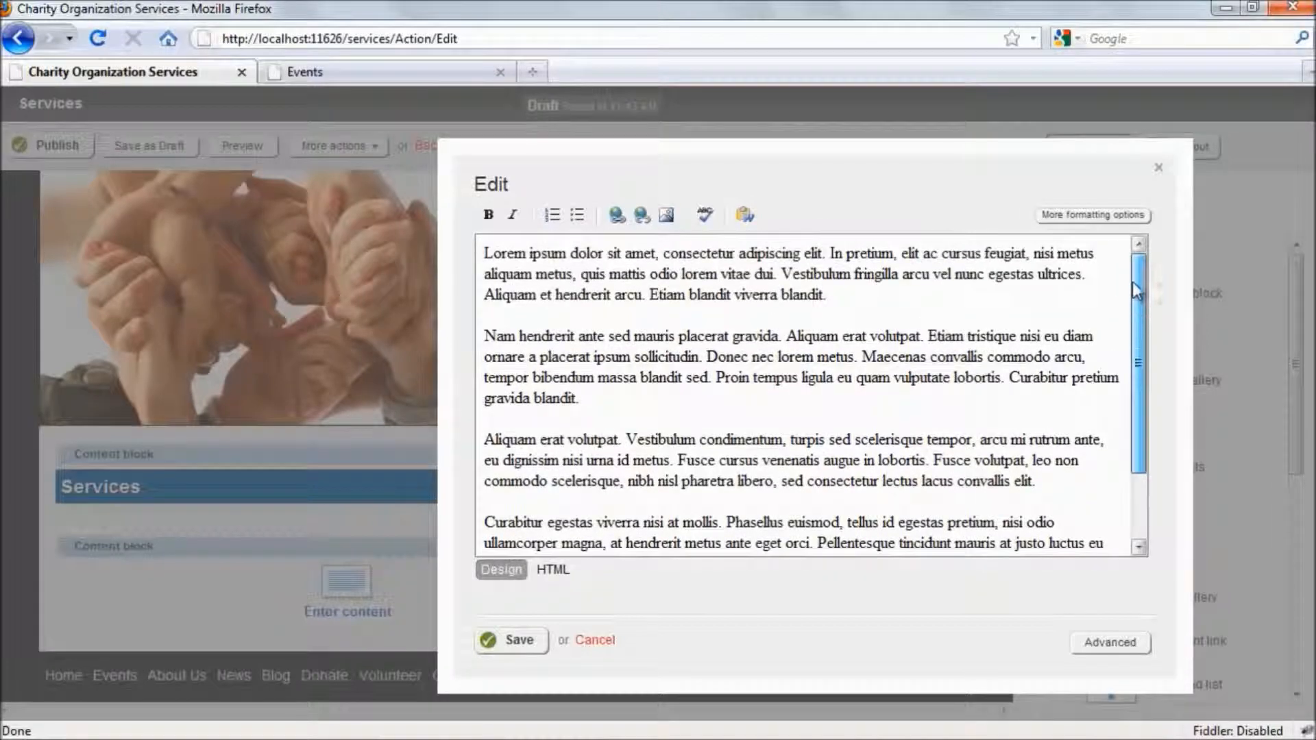
Step: Make the words "Vestibulum condimentum" in the third paragraph bold and italic
left_click_drag(626, 440, 782, 446)
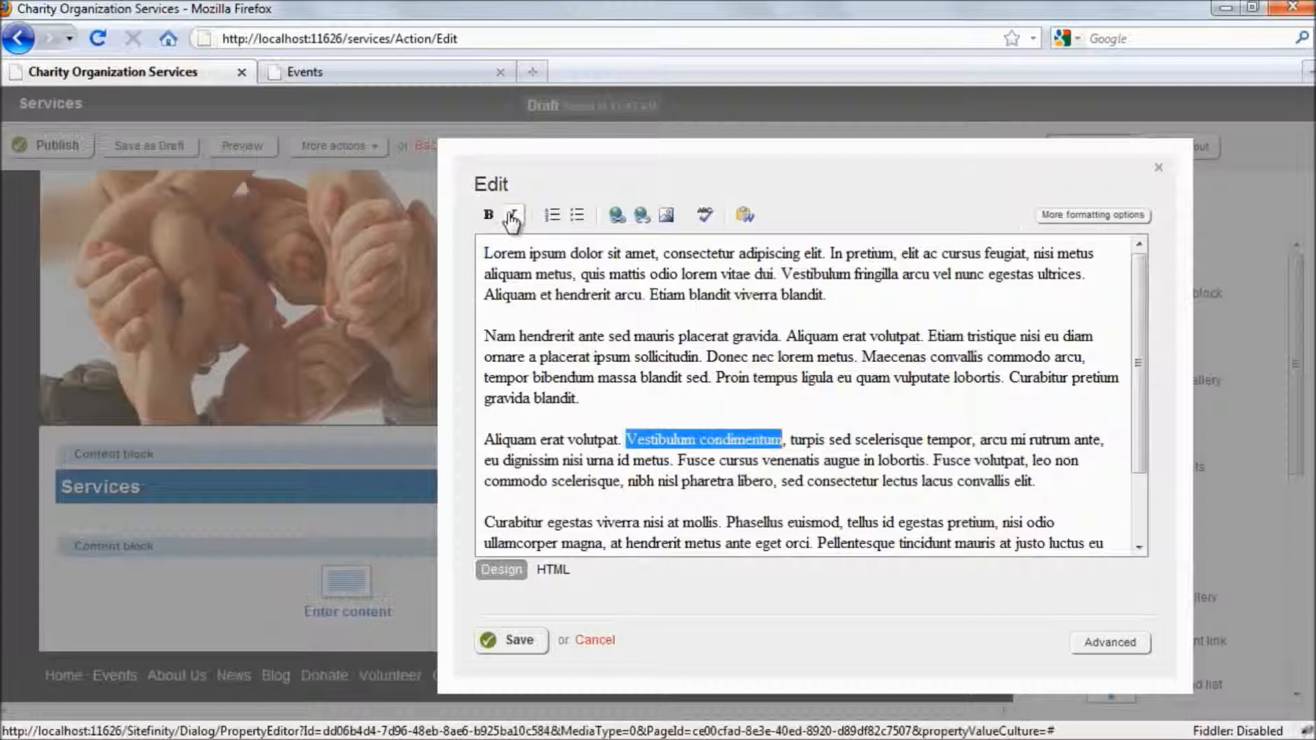
left_click(489, 217)
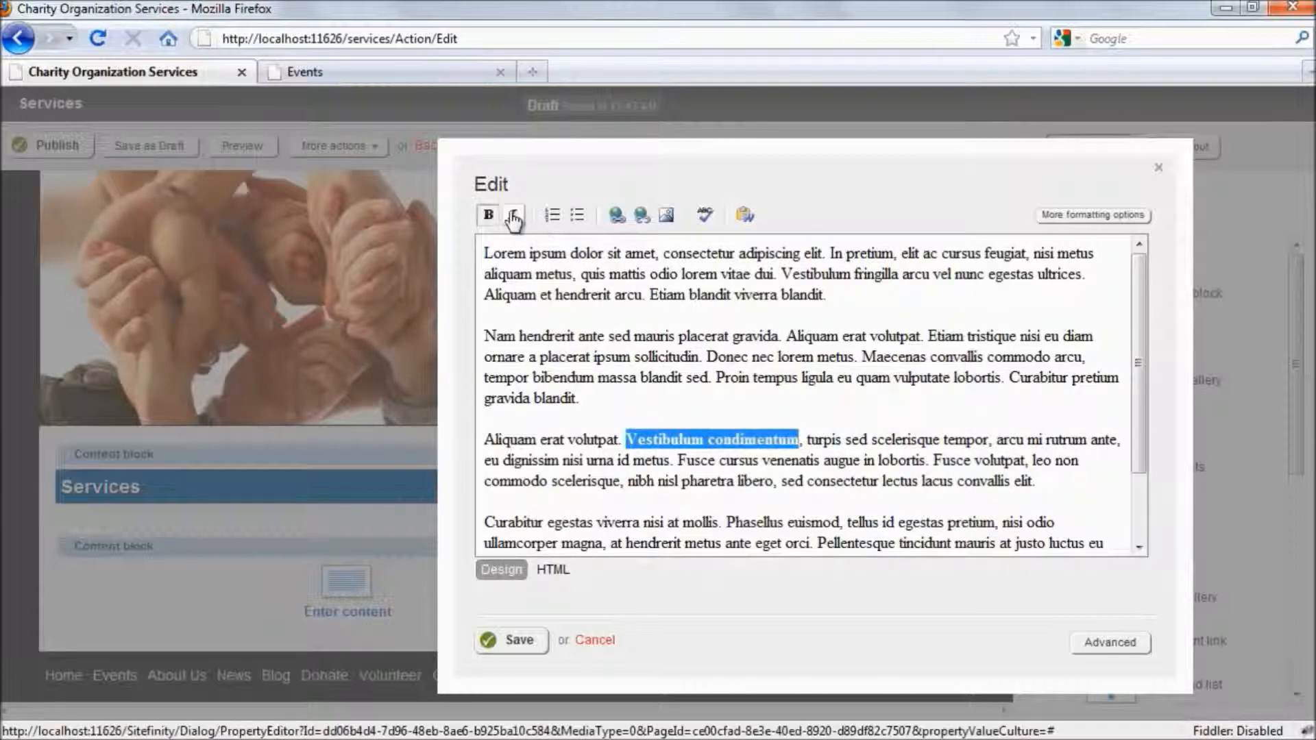
left_click(513, 215)
Step: Insert a numbered list with Item 1, Item 2 and Item 3 after the second paragraph and remove the spare blank line
left_click(656, 403)
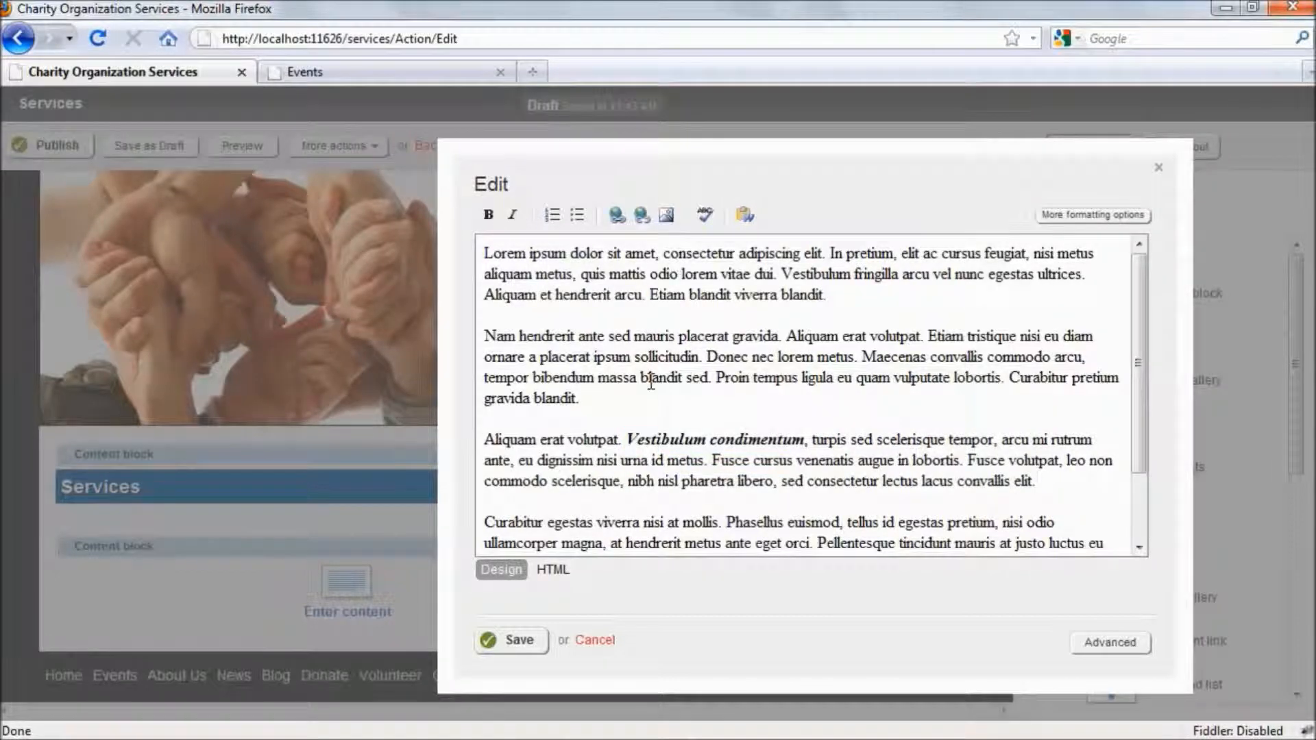
key("Return")
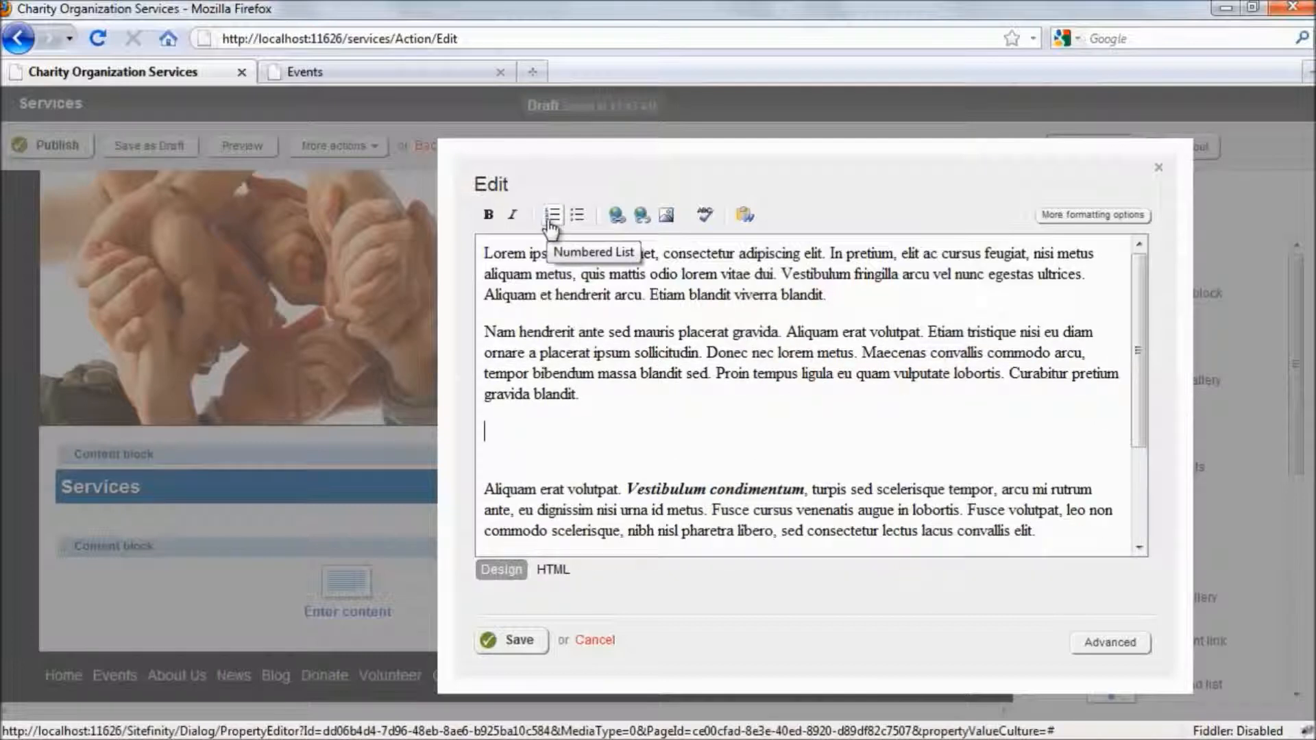
left_click(552, 216)
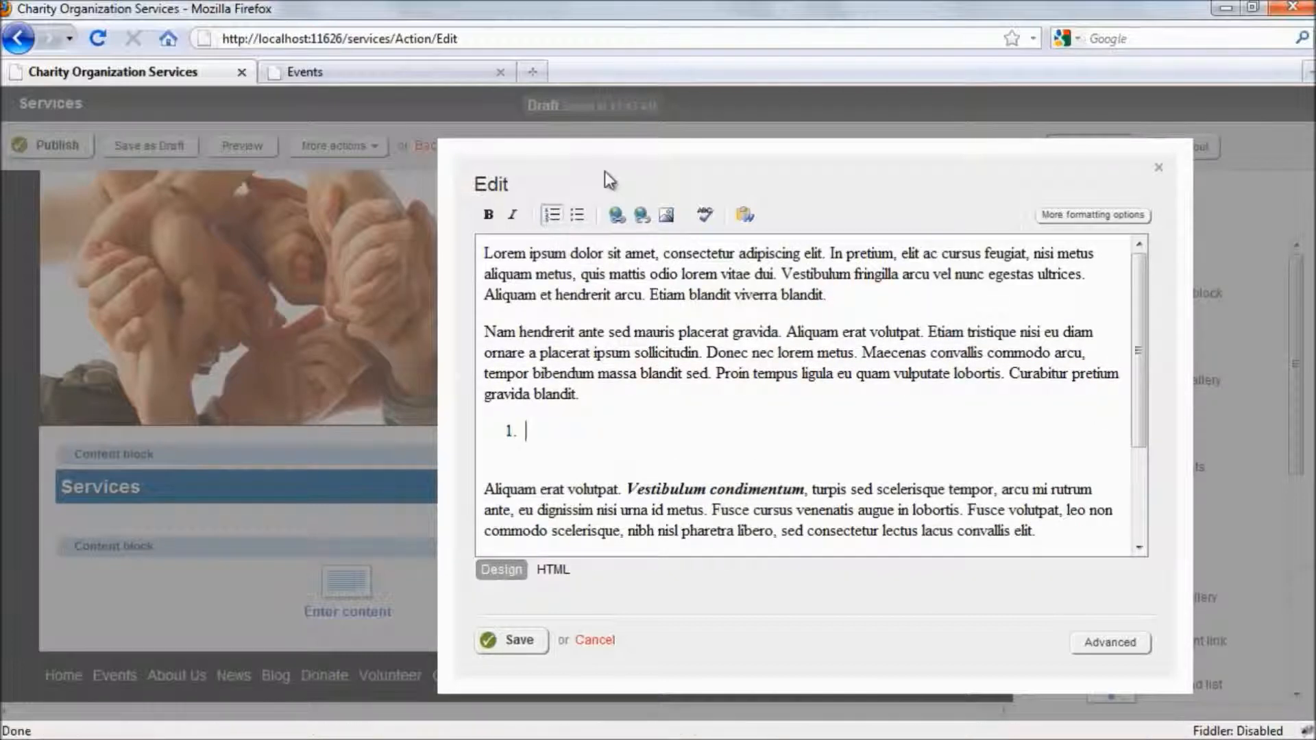
type("Item 1")
key("Return")
type("Item 2")
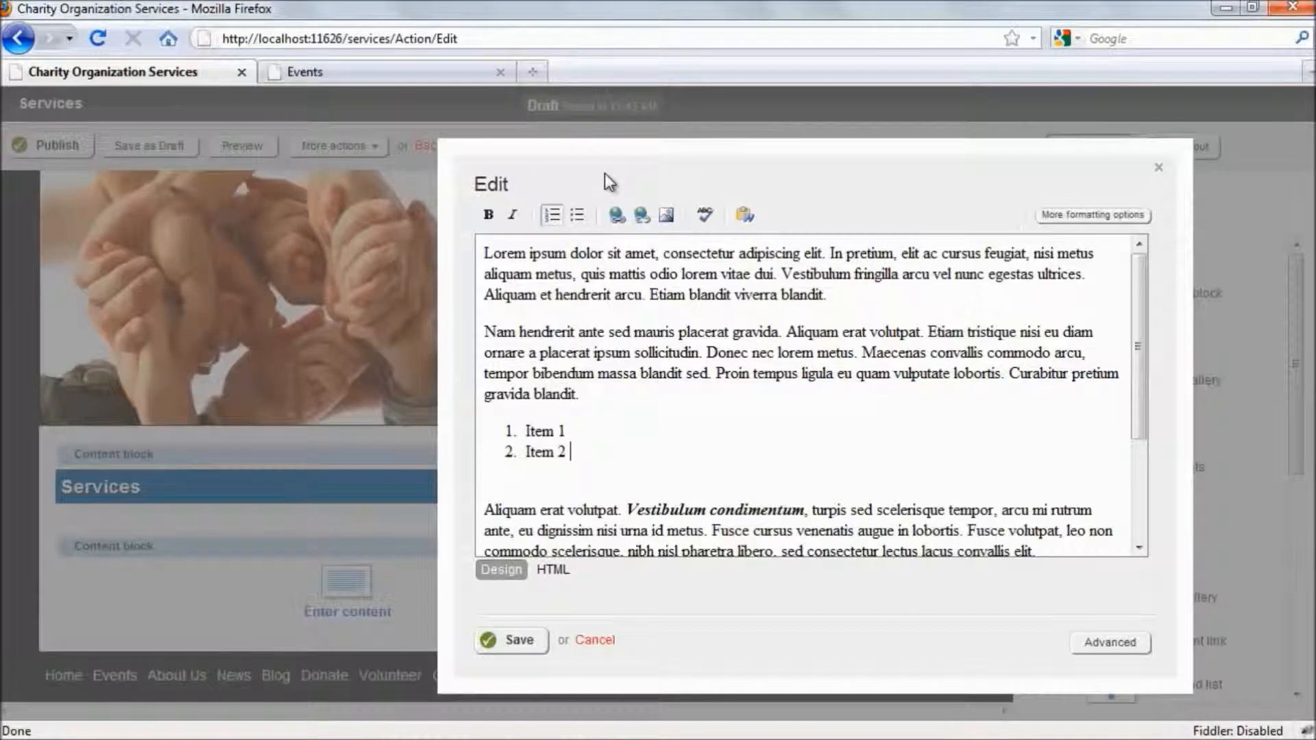
key("Return")
type("Item 3")
key("Down")
key("Delete")
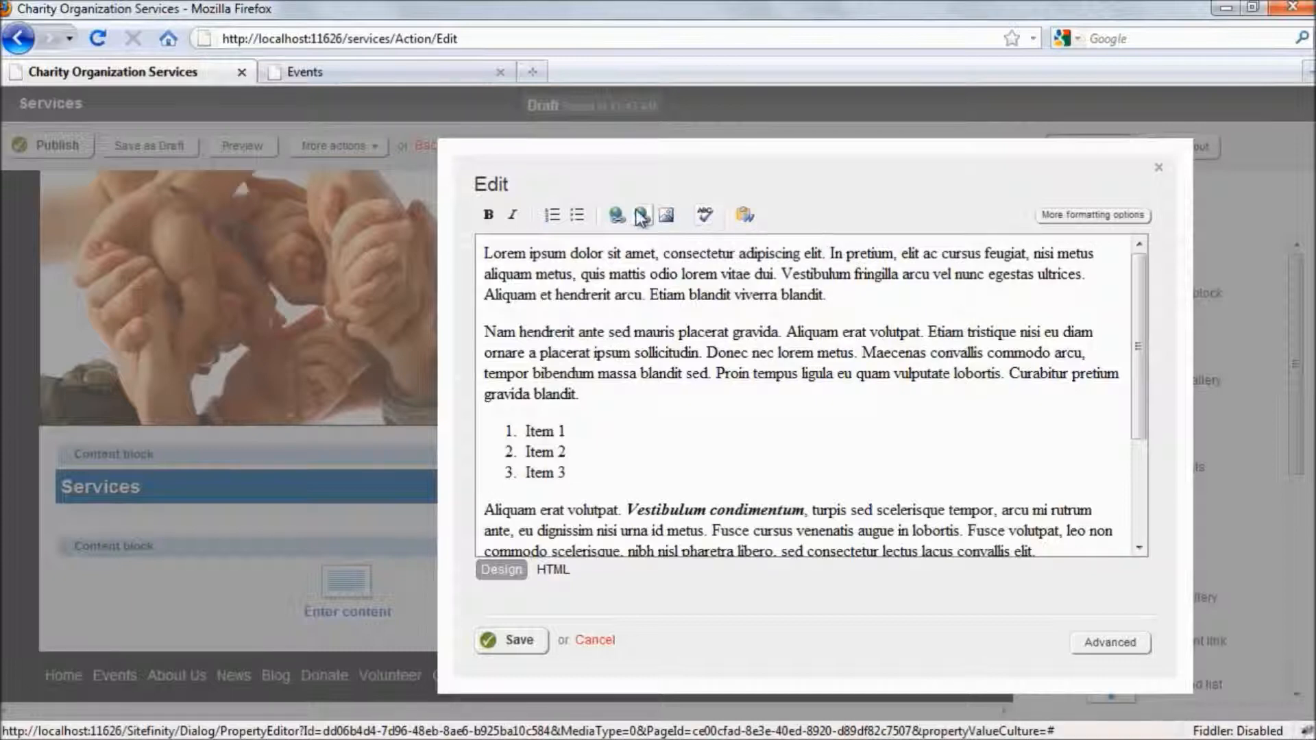
Step: Check through the text of the second content block and save it to the page
double_click(494, 252)
left_click(540, 253)
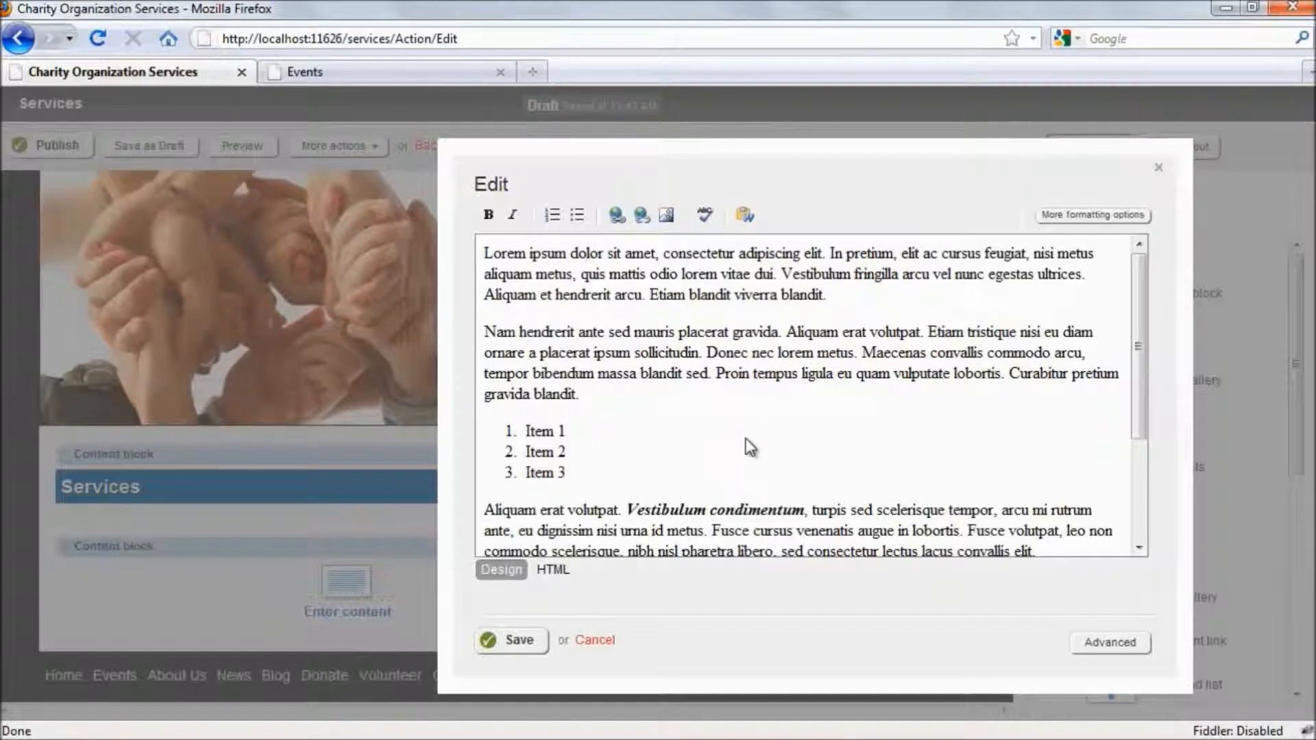
scroll(786, 414, "down", 3)
scroll(786, 415, "up", 3)
scroll(786, 415, "up", 1)
left_click(518, 639)
Step: Review the Services heading and the formatted paragraphs and list in the page layout
scroll(545, 436, "down", 5)
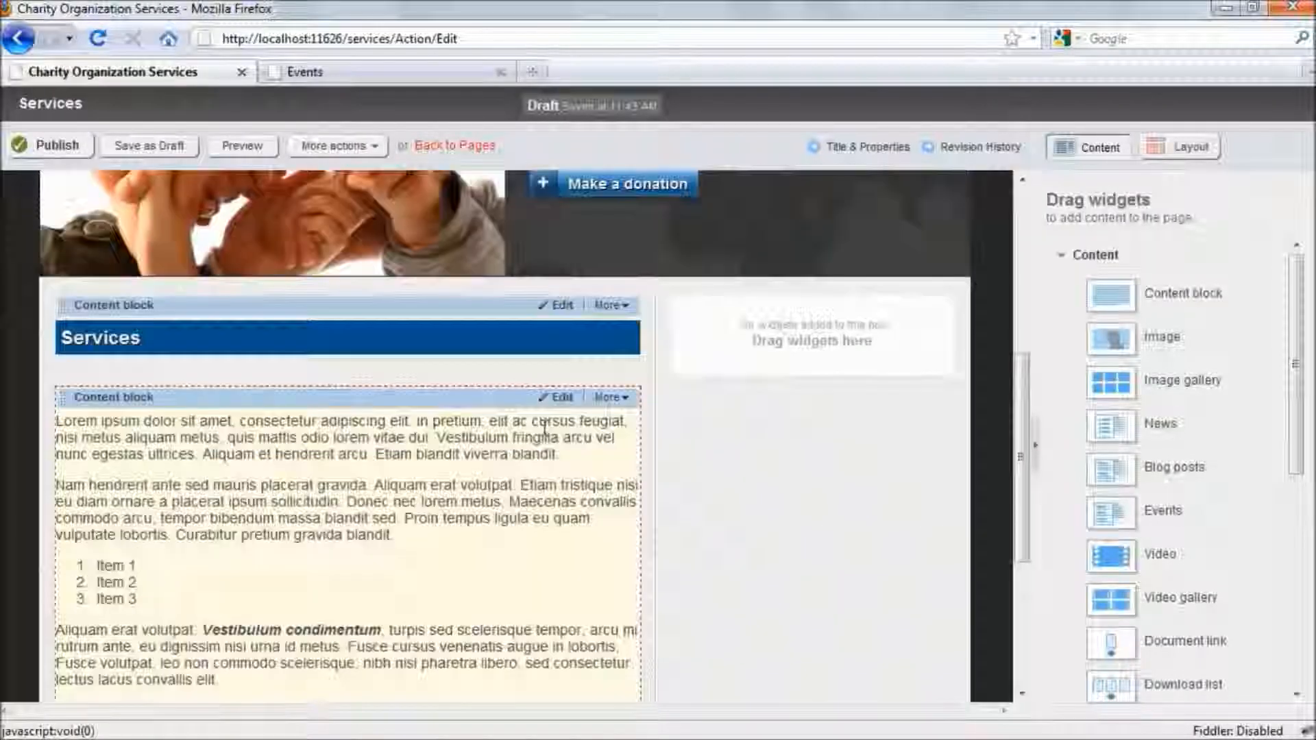
scroll(447, 350, "down", 2)
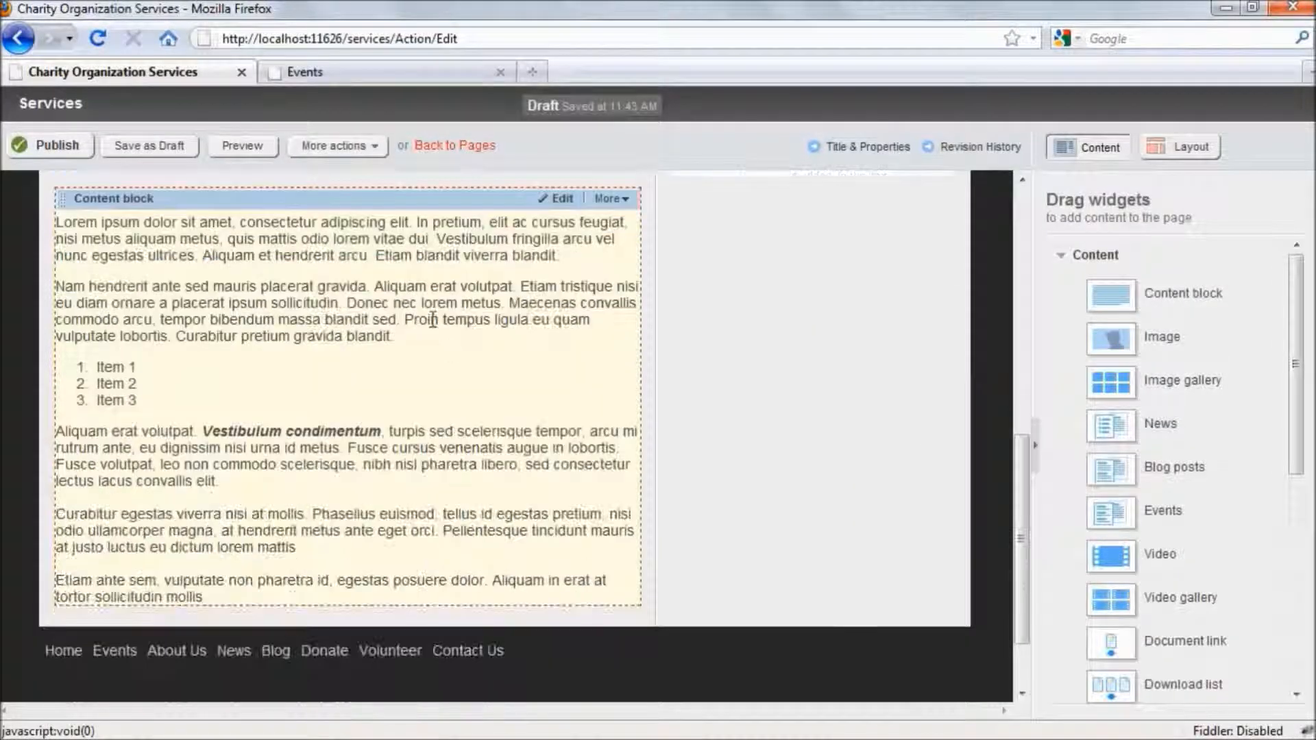
scroll(205, 614, "up", 2)
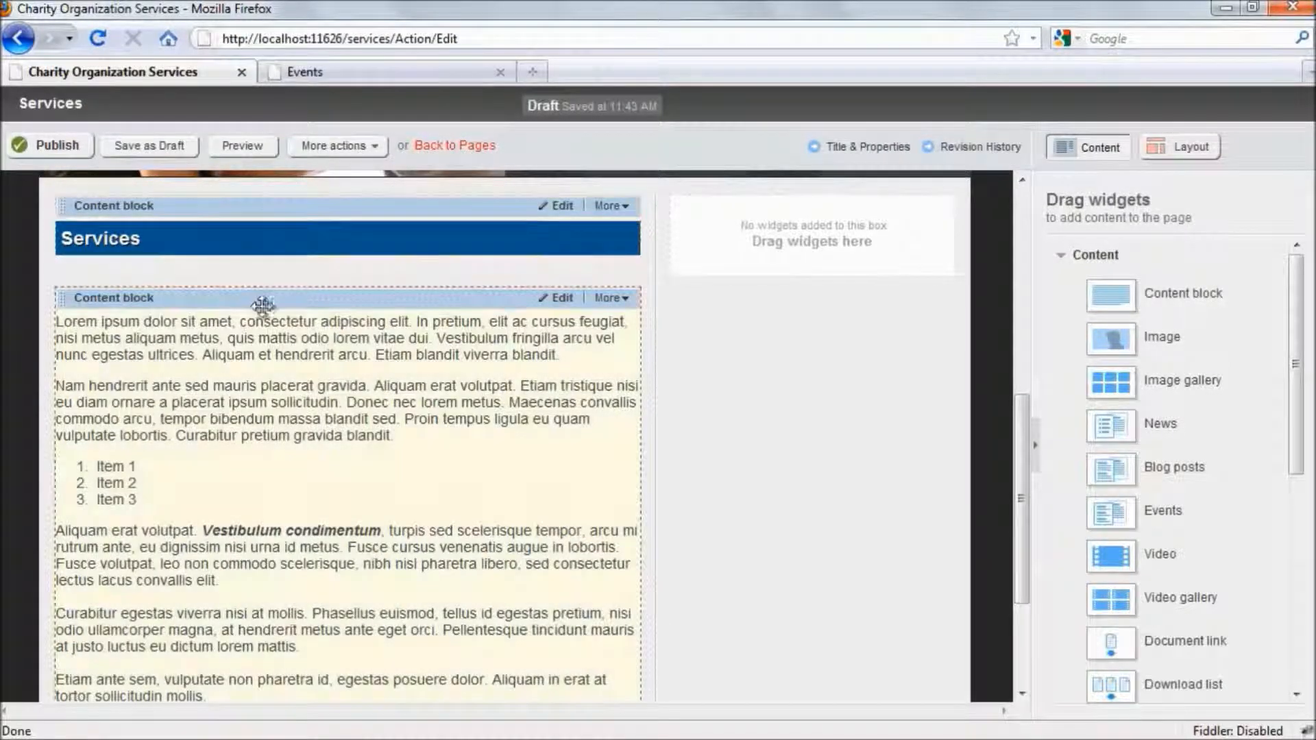
scroll(200, 534, "up", 5)
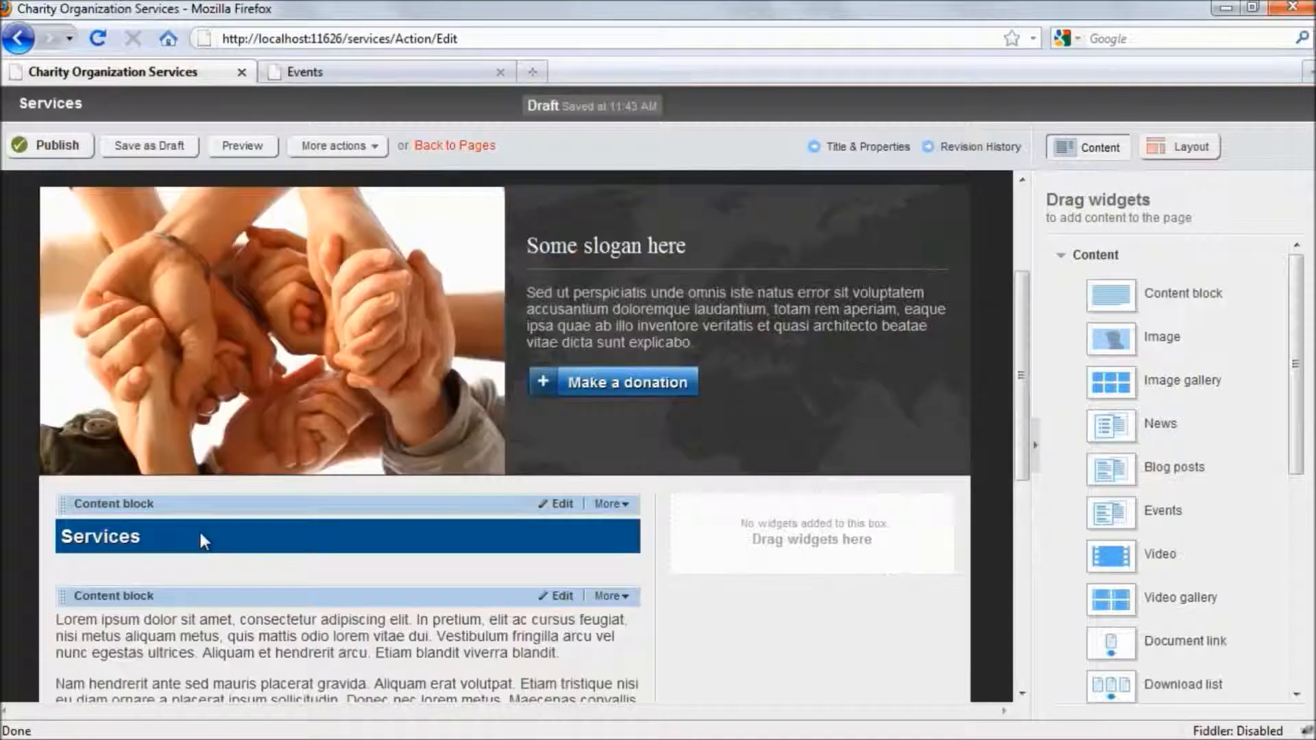
scroll(201, 536, "up", 1)
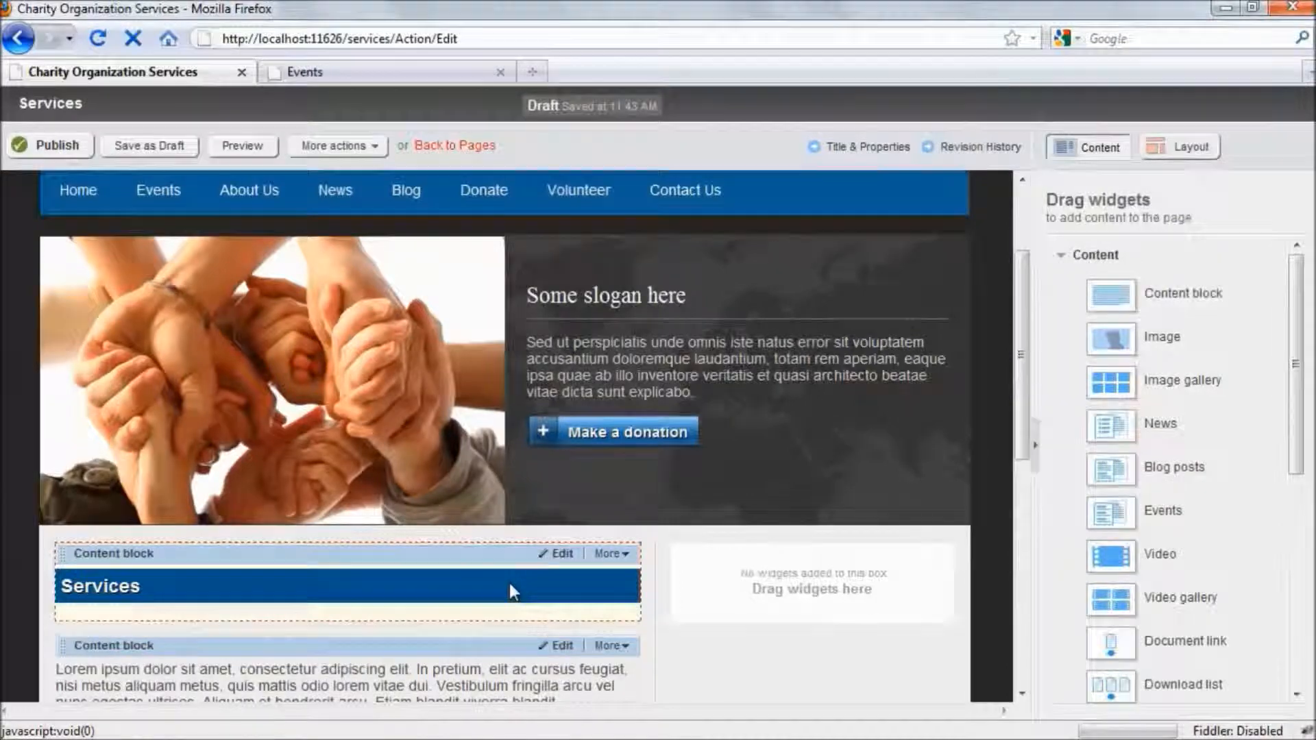
scroll(509, 591, "down", 1)
scroll(509, 582, "down", 2)
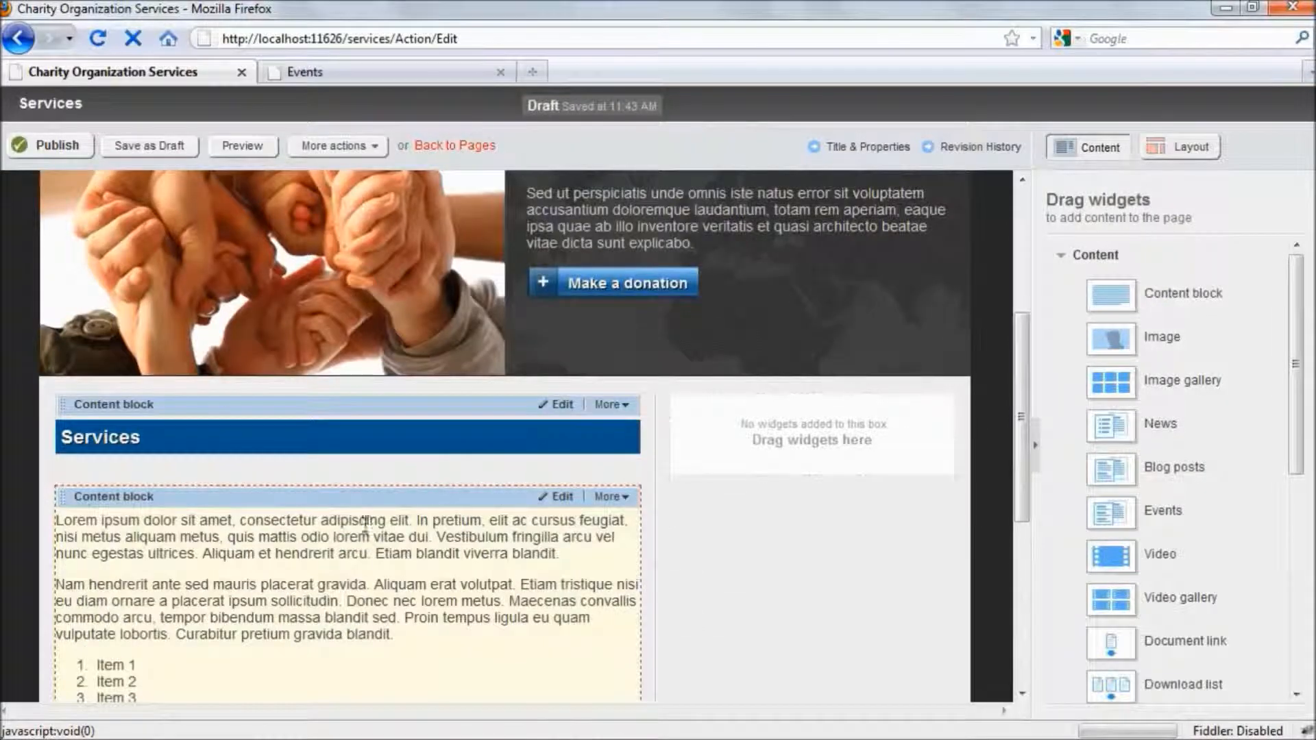
Step: Open the second content block for editing and start inserting a link on Item 1 of the numbered list
left_click(557, 497)
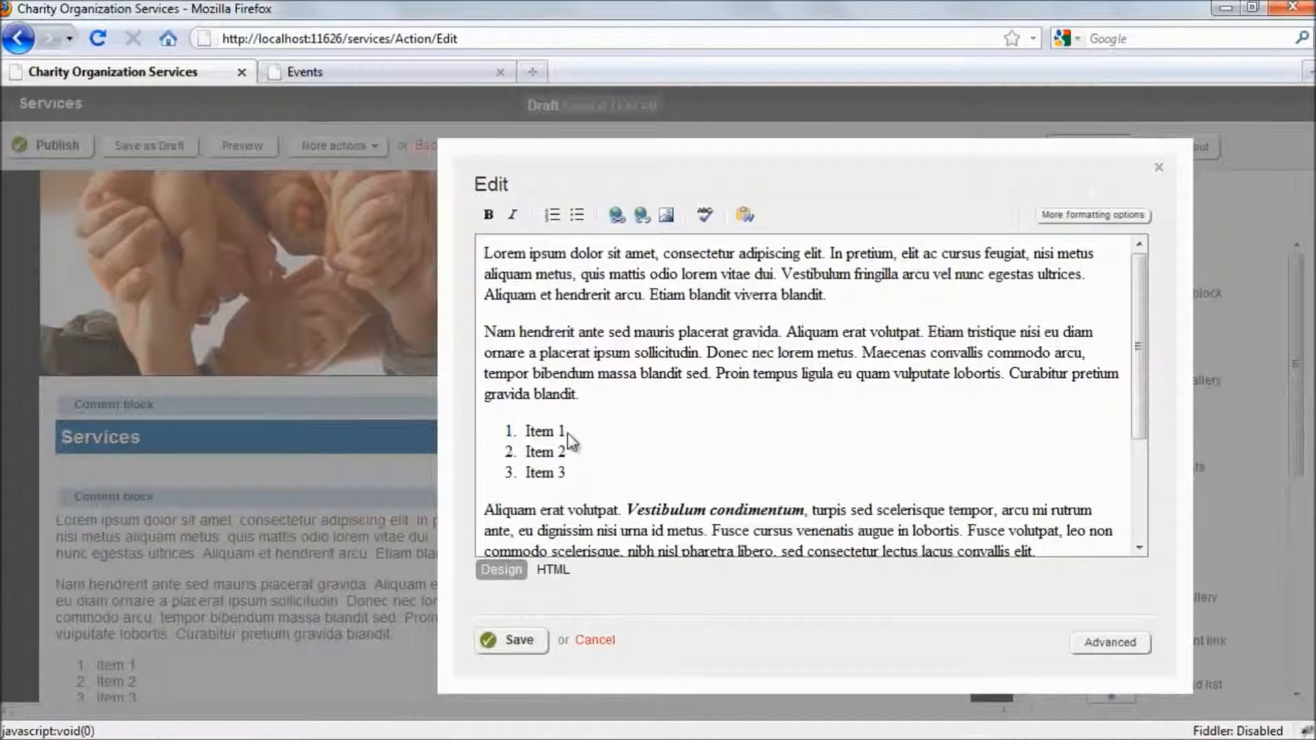
left_click(567, 432)
key("shift+Home")
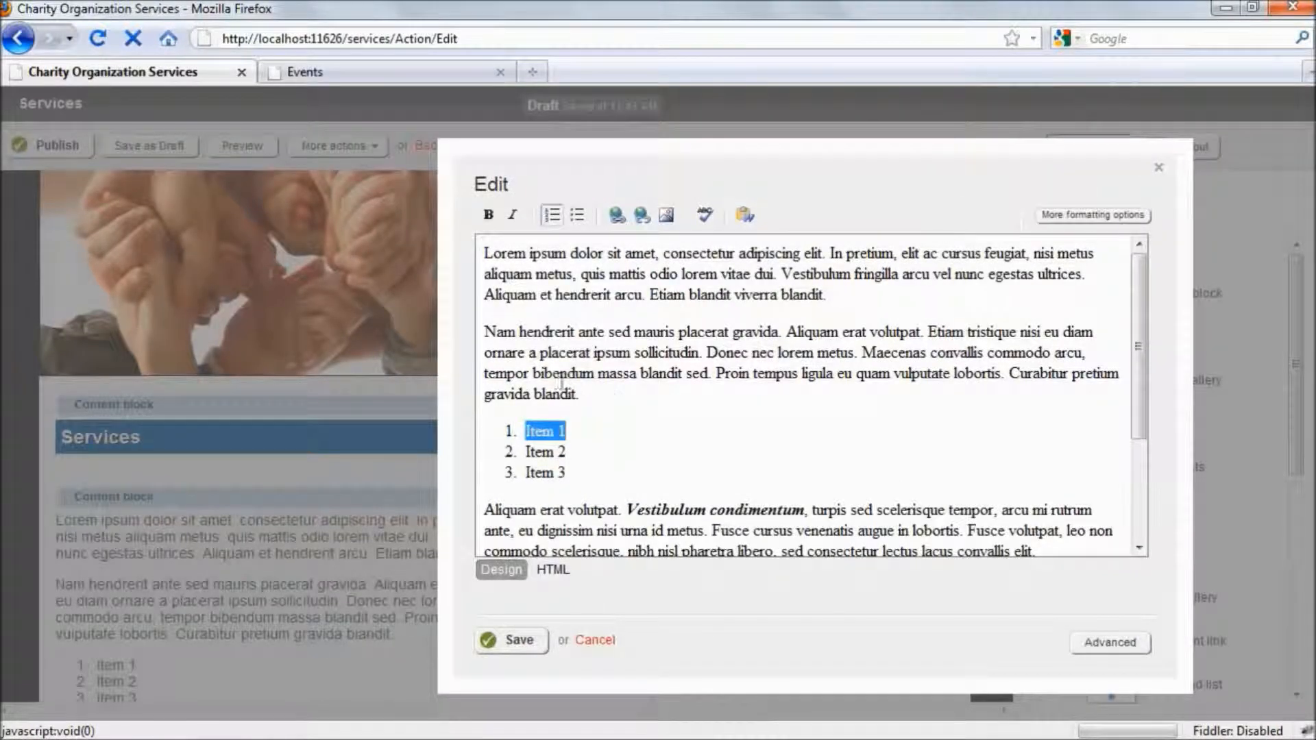
left_click(616, 217)
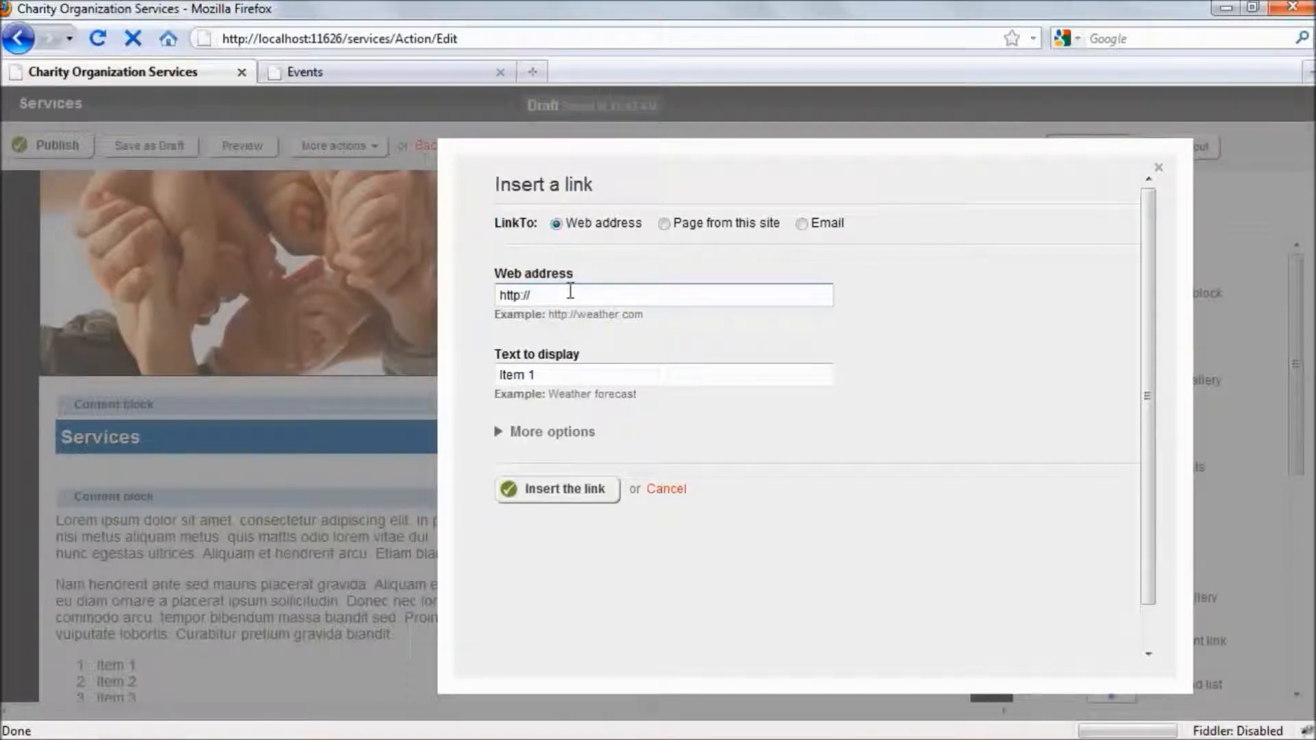
double_click(582, 224)
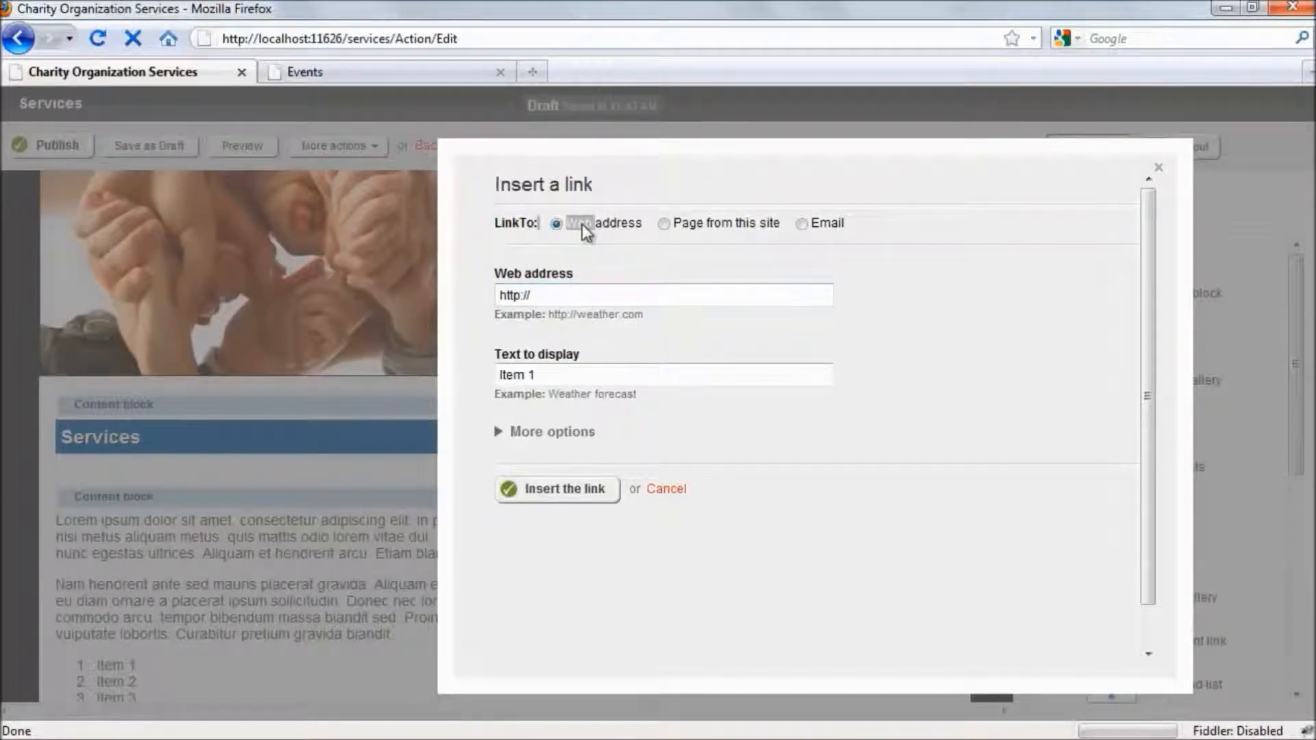
left_click(582, 291)
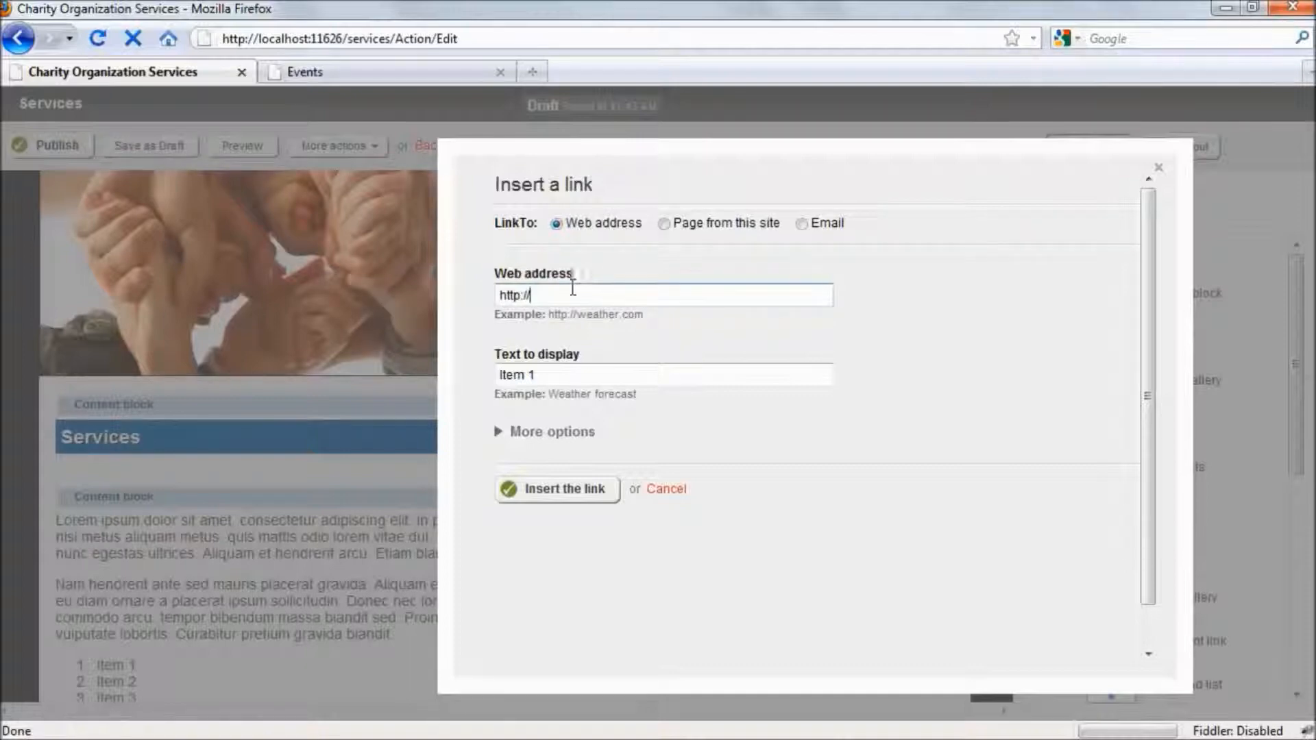
type("www.telerik.com")
Step: Insert a link to the site's About Us page in place of Item 1, with "About Us" as the display text
left_click(668, 224)
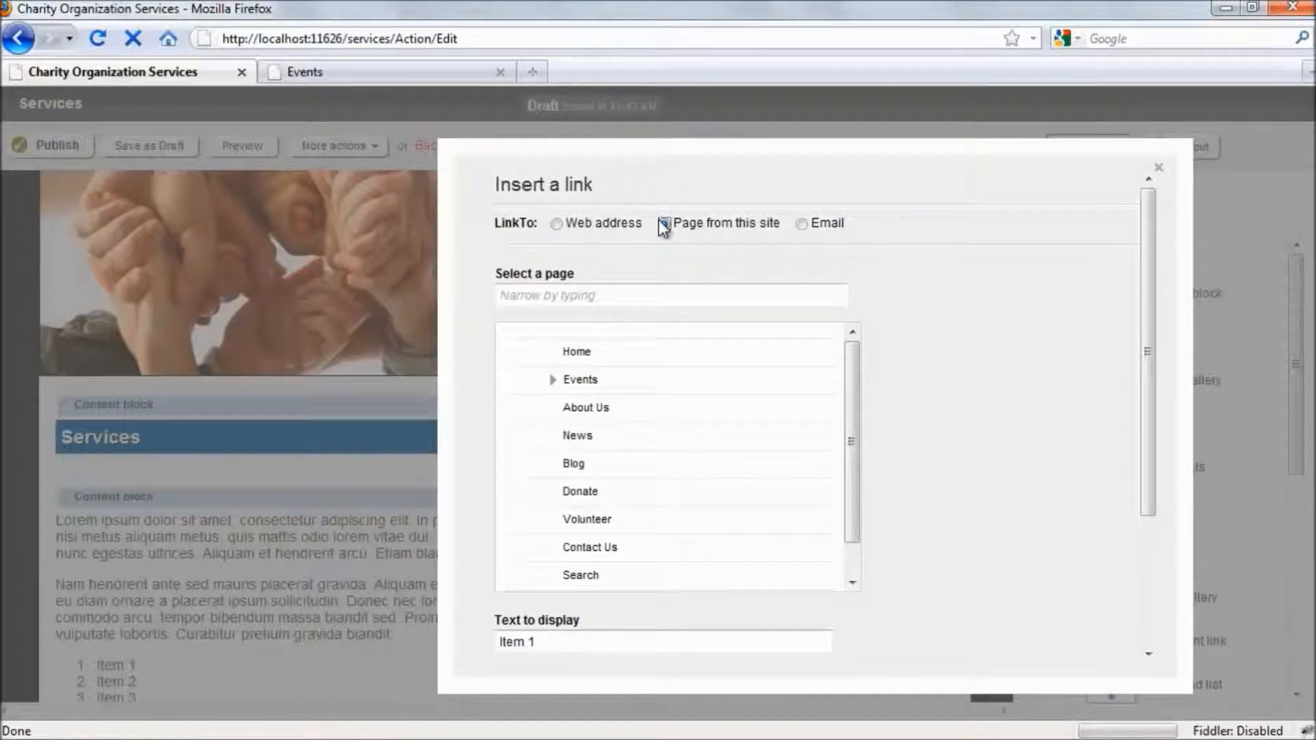
left_click_drag(854, 401, 838, 429)
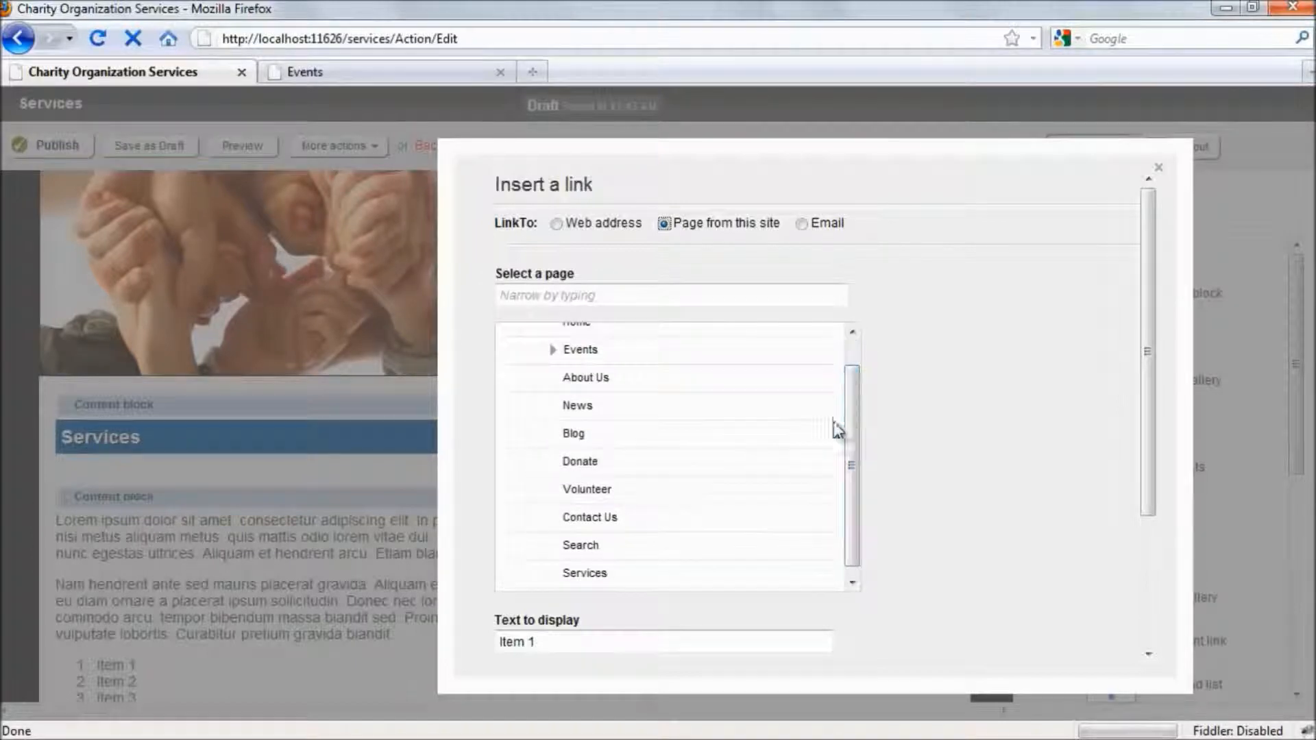
left_click(586, 384)
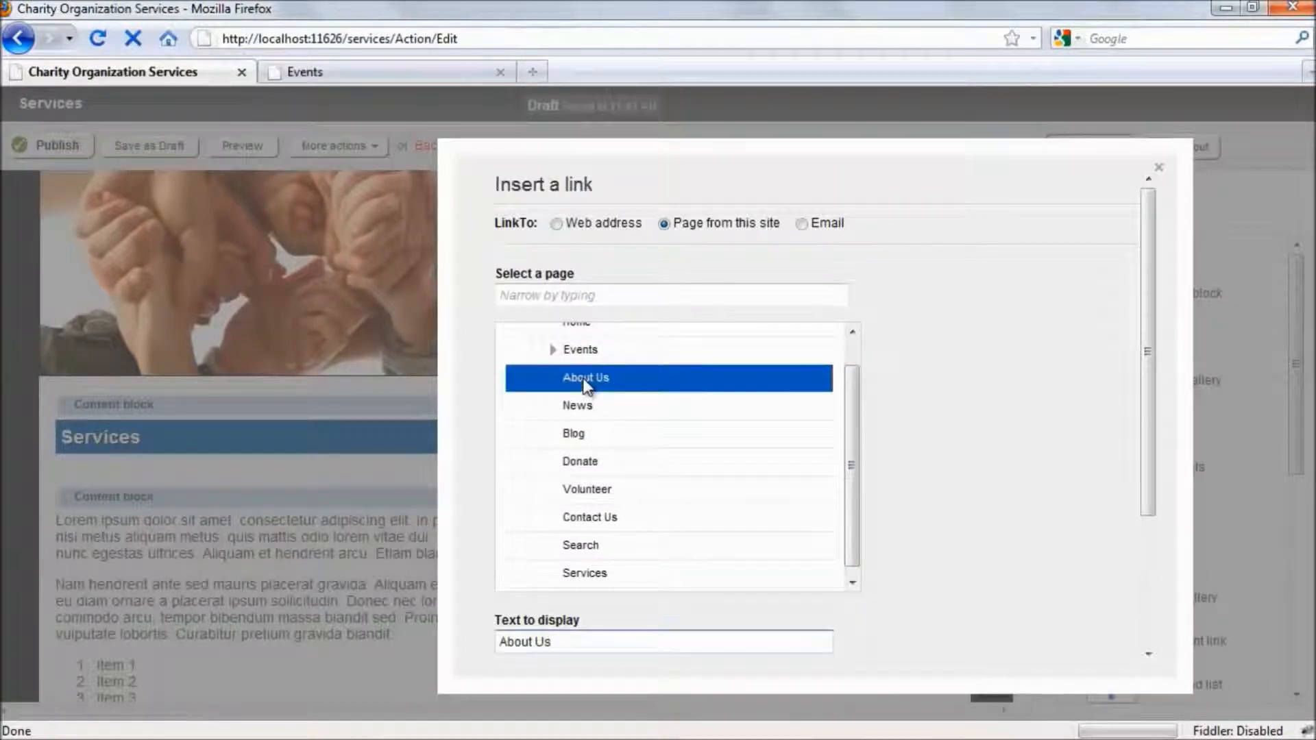
left_click_drag(560, 641, 481, 642)
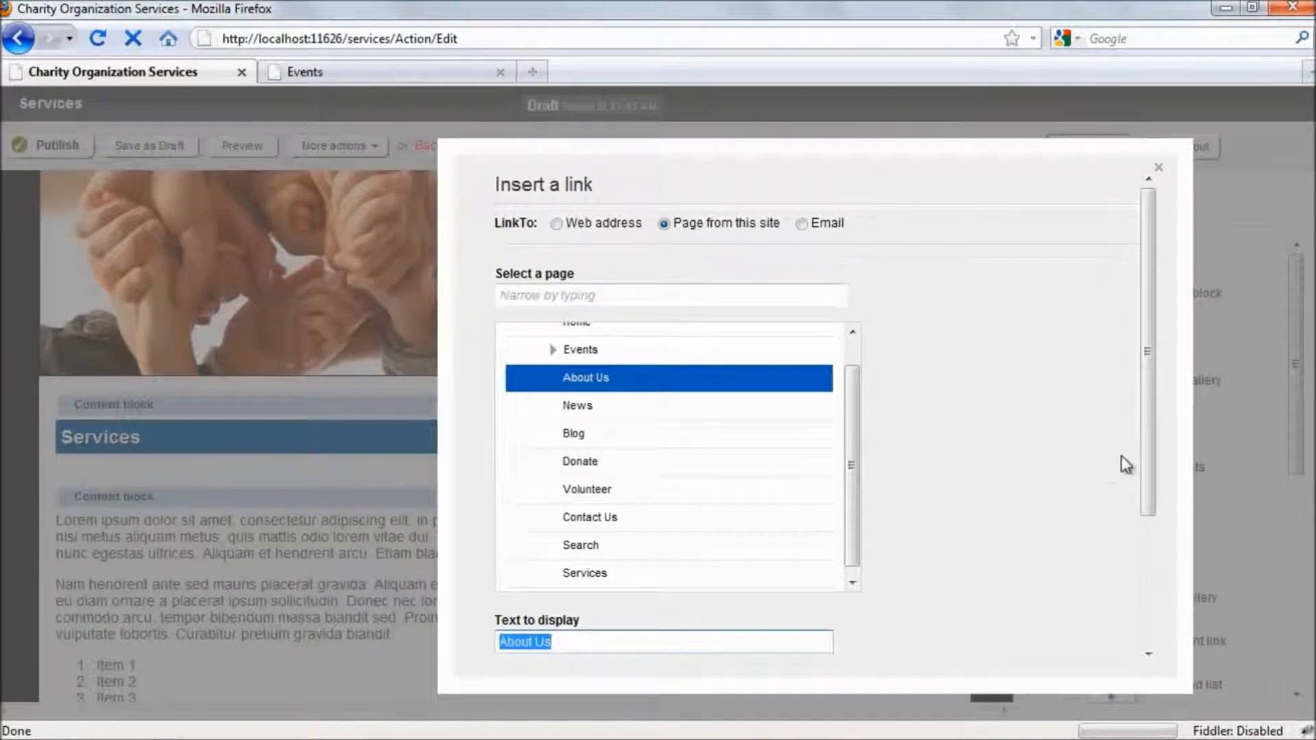
left_click_drag(1148, 453, 1150, 549)
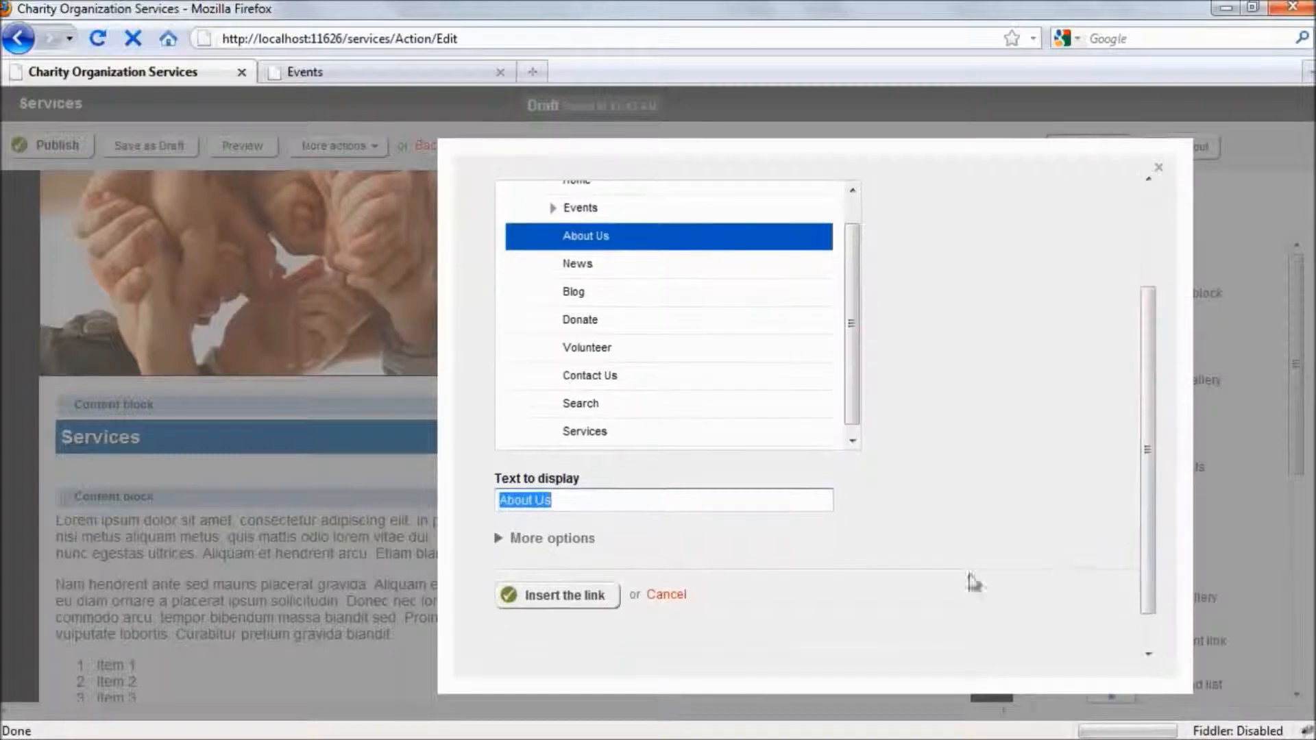
left_click(559, 596)
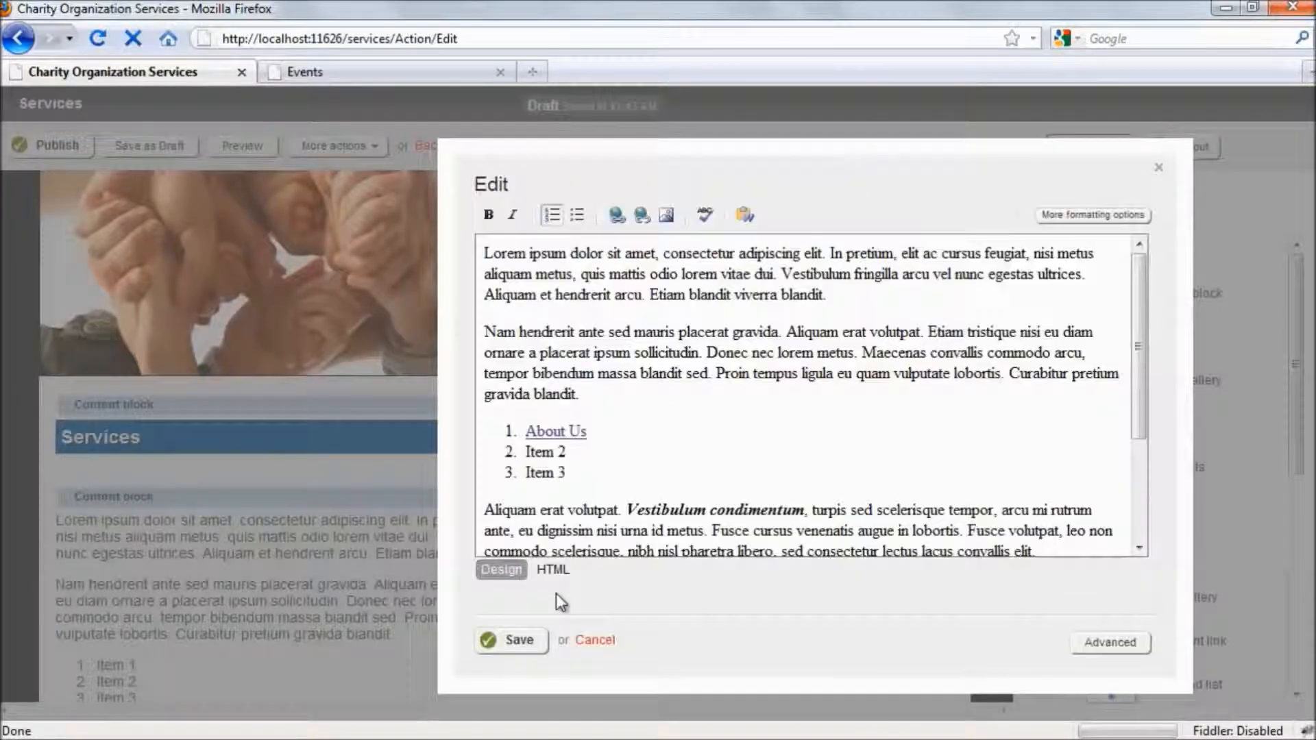
Step: Check the About Us link in the numbered list and save the content block to the page
left_click_drag(587, 431, 525, 430)
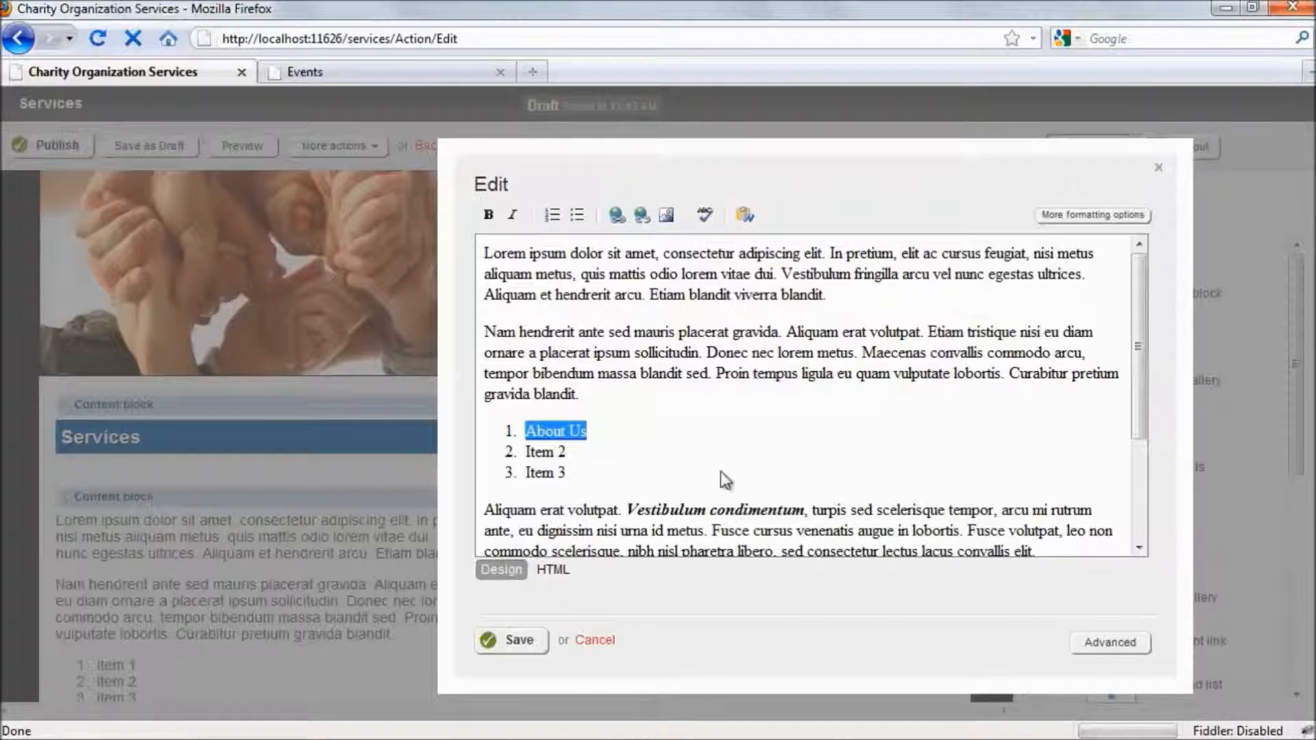
left_click(605, 436)
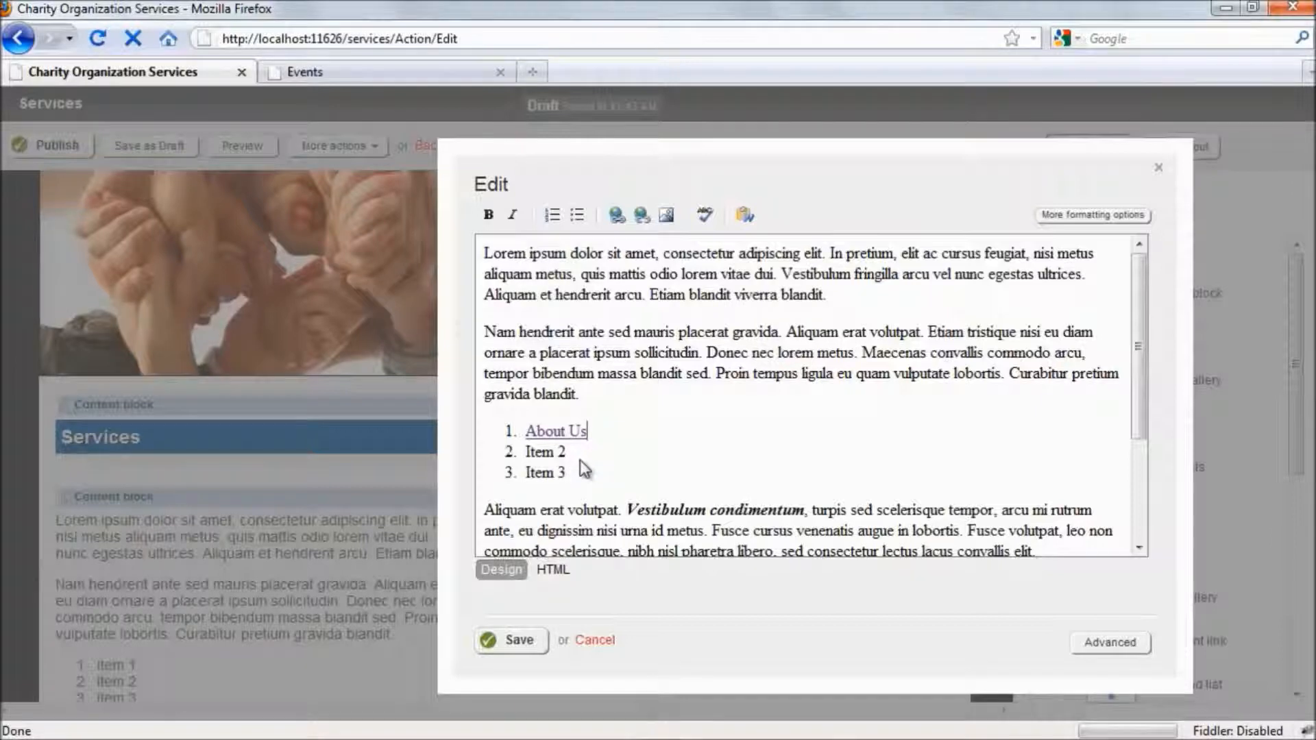
left_click(519, 640)
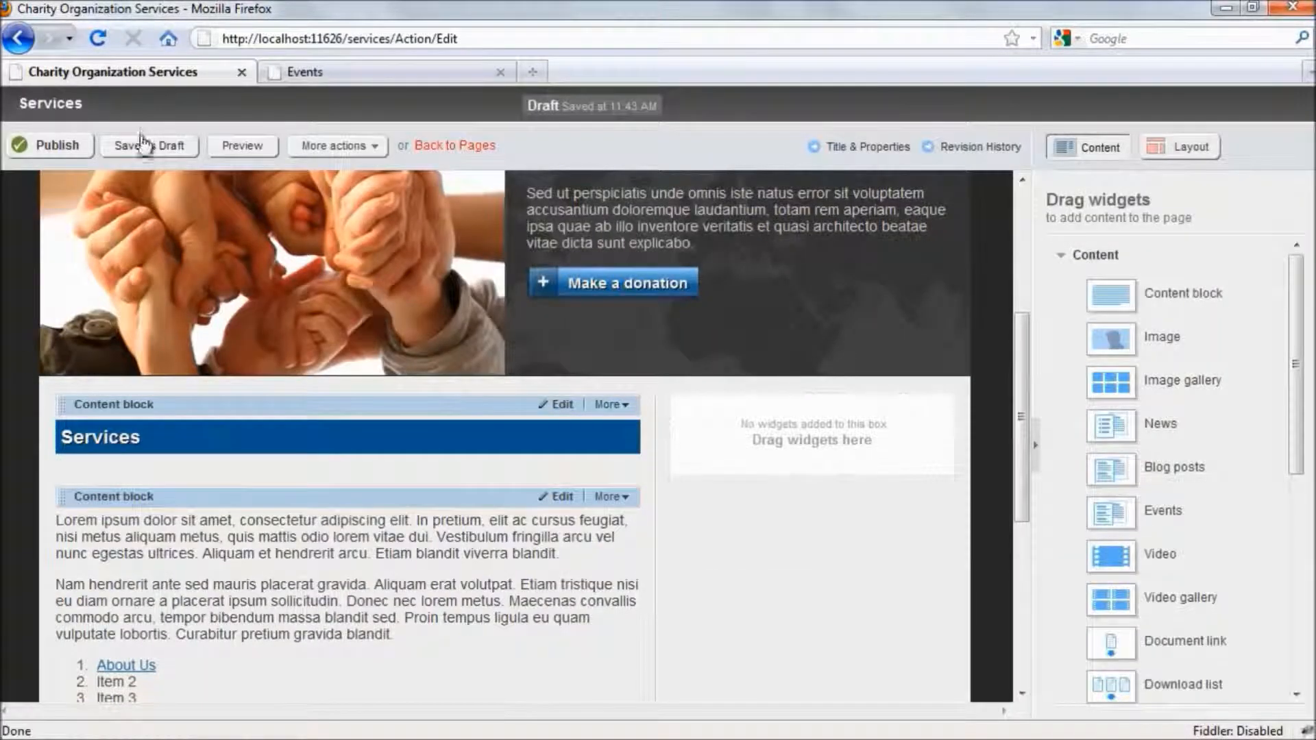
Step: Preview the Services page, check its heading, paragraphs and linked list, and return to the page editor
left_click(253, 148)
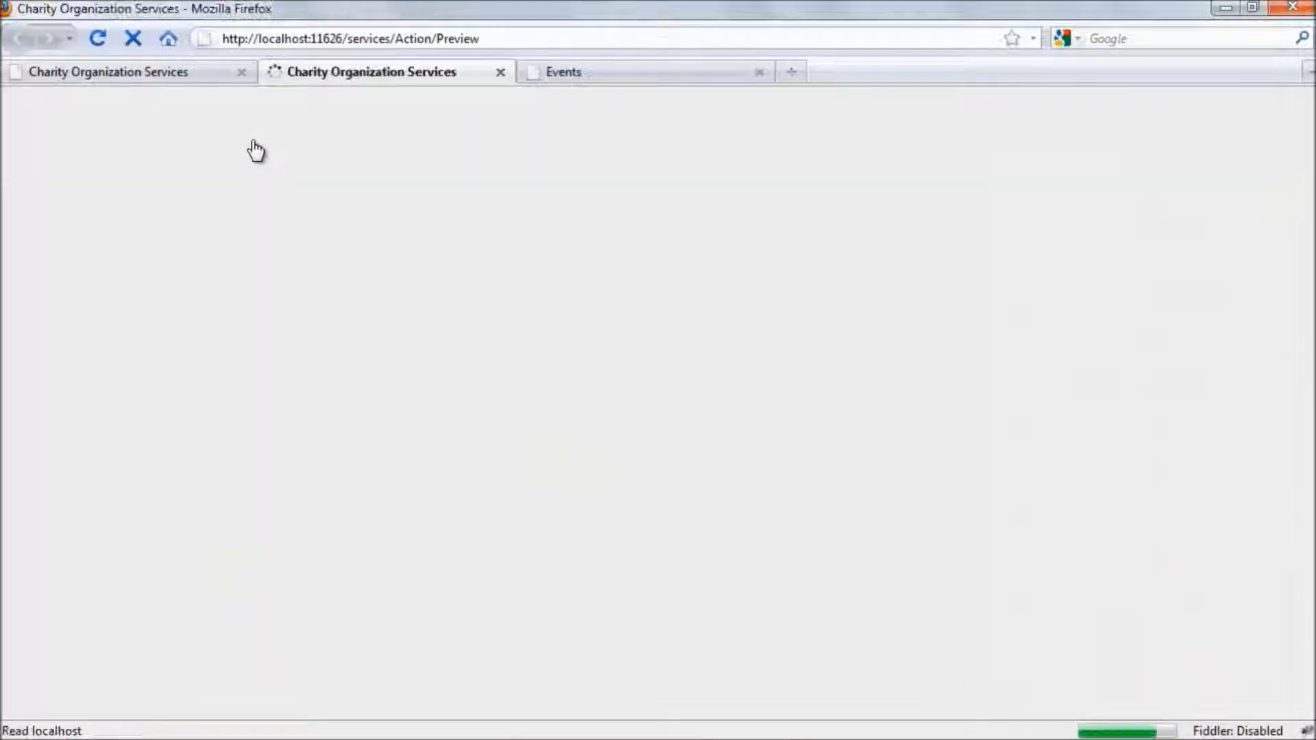
scroll(259, 278, "down", 7)
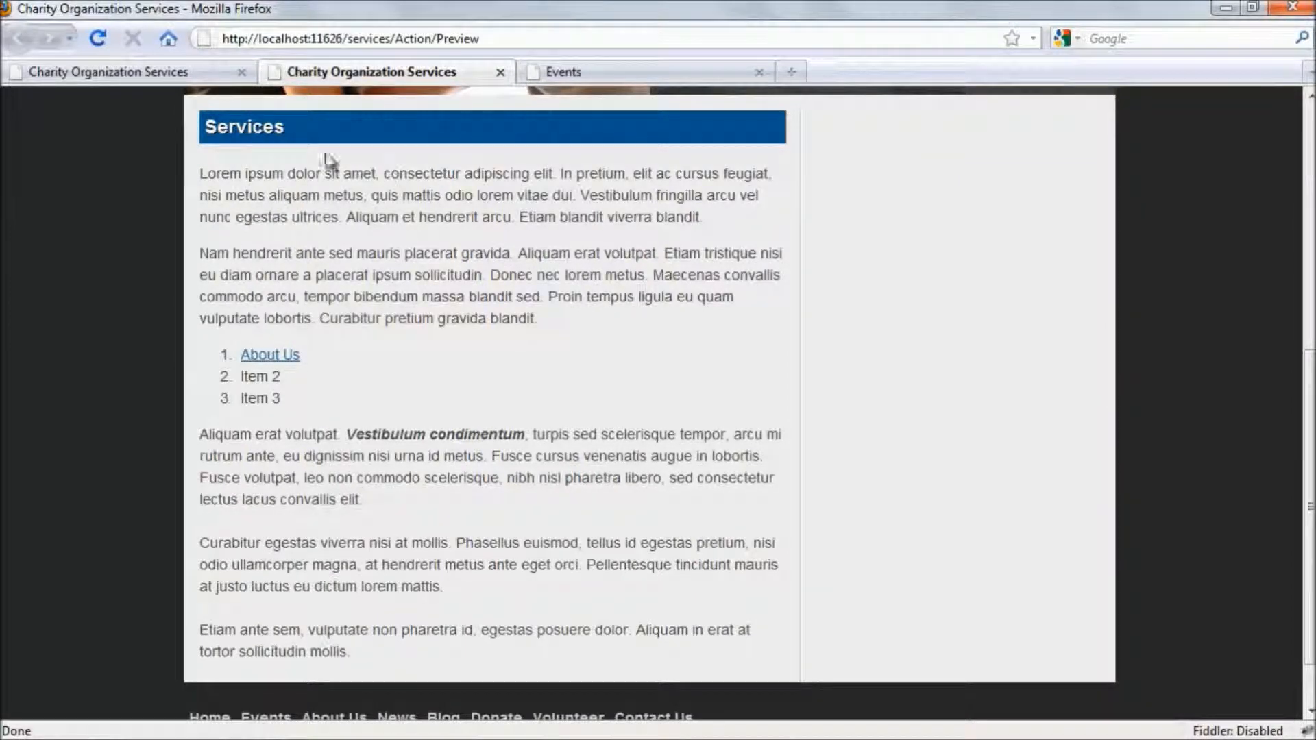
left_click(184, 73)
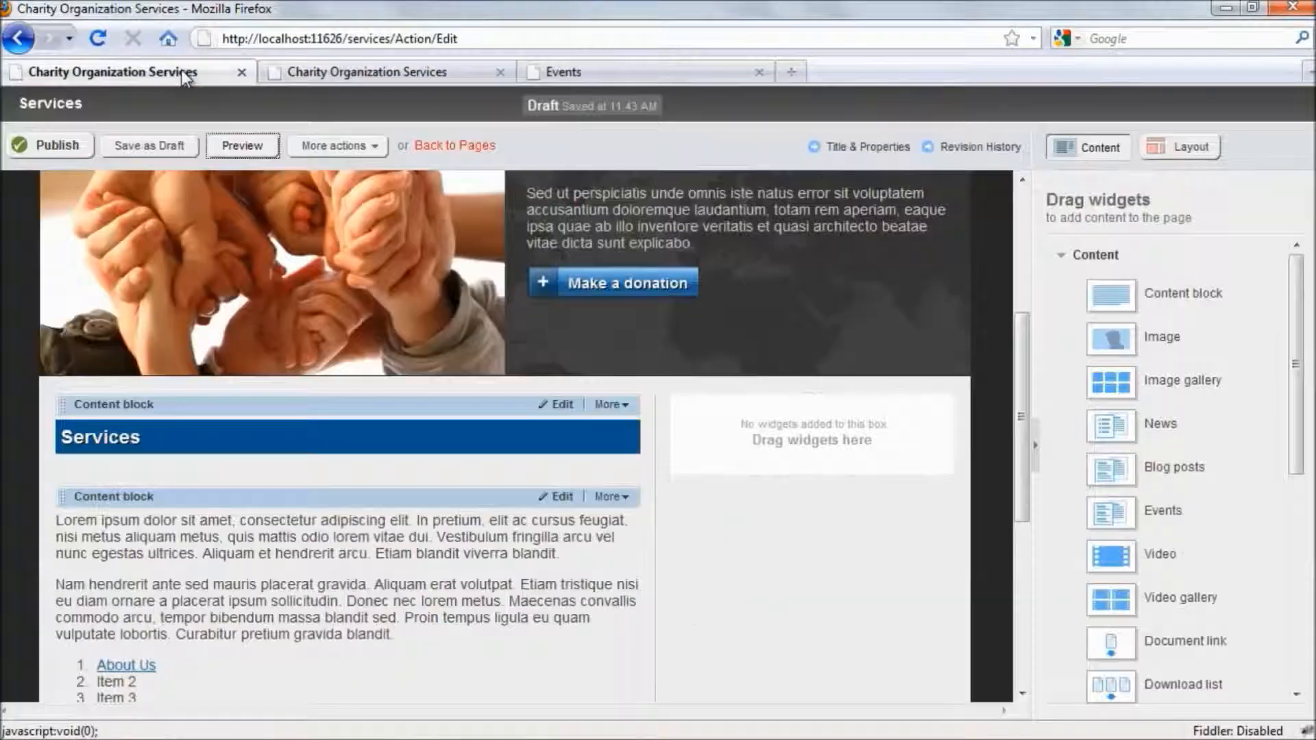